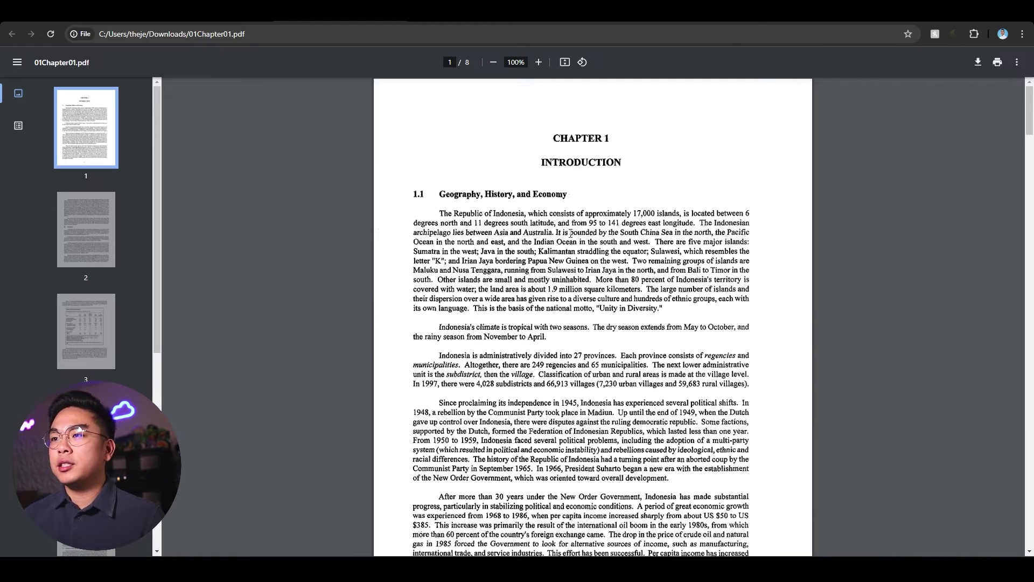
Page through the 8-page 01Chapter01.pdf Indonesia chapter in Chrome's PDF viewer
scroll(613, 258, down, 6)
scroll(613, 258, down, 15)
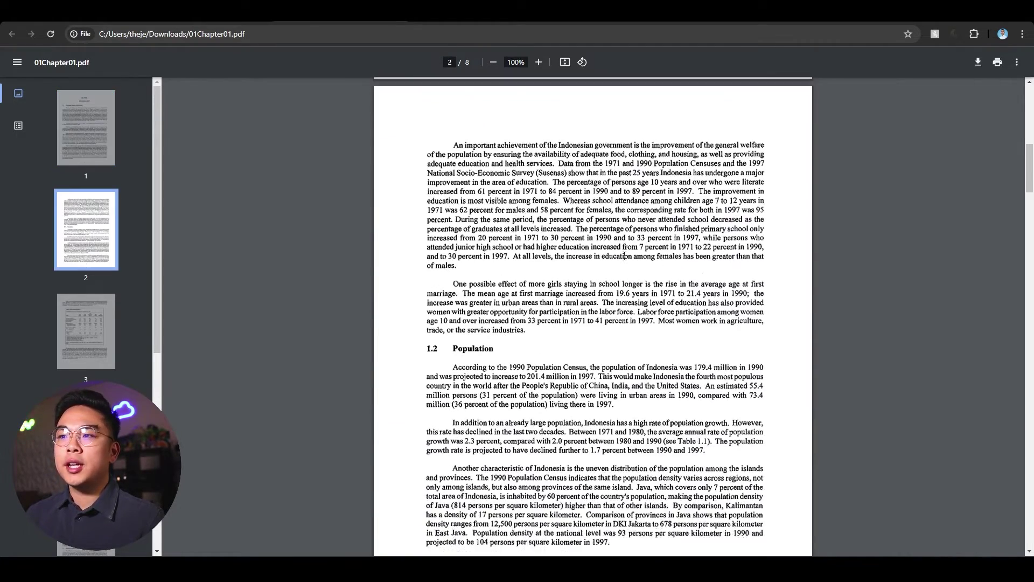
scroll(647, 257, down, 14)
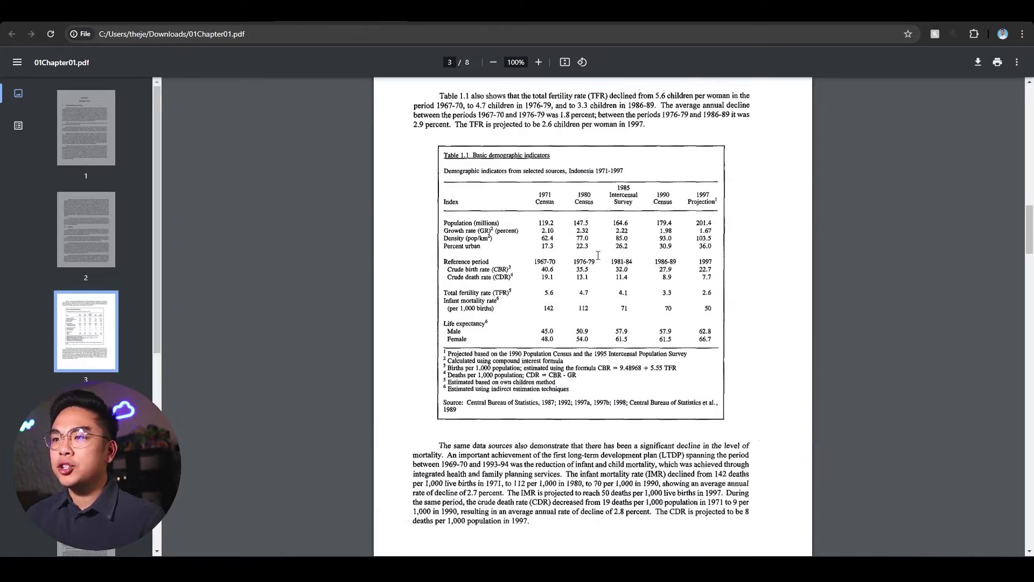
scroll(524, 303, down, 15)
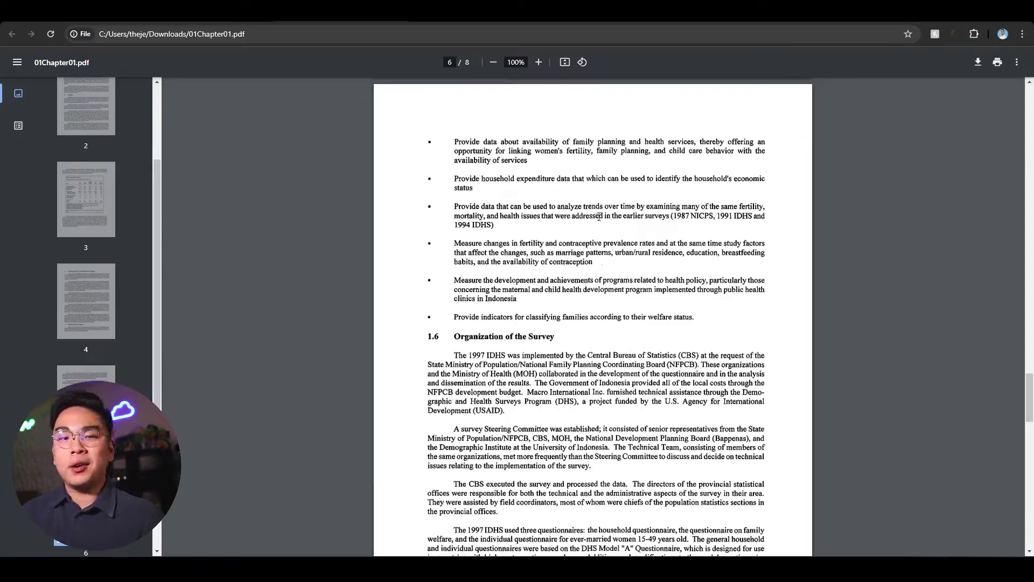
scroll(648, 321, up, 20)
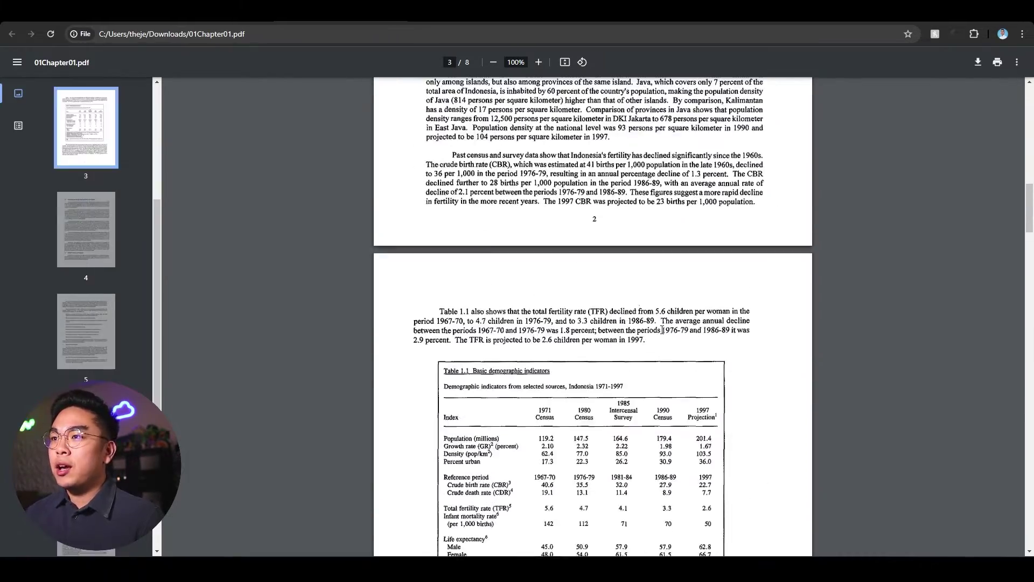
scroll(662, 329, up, 2)
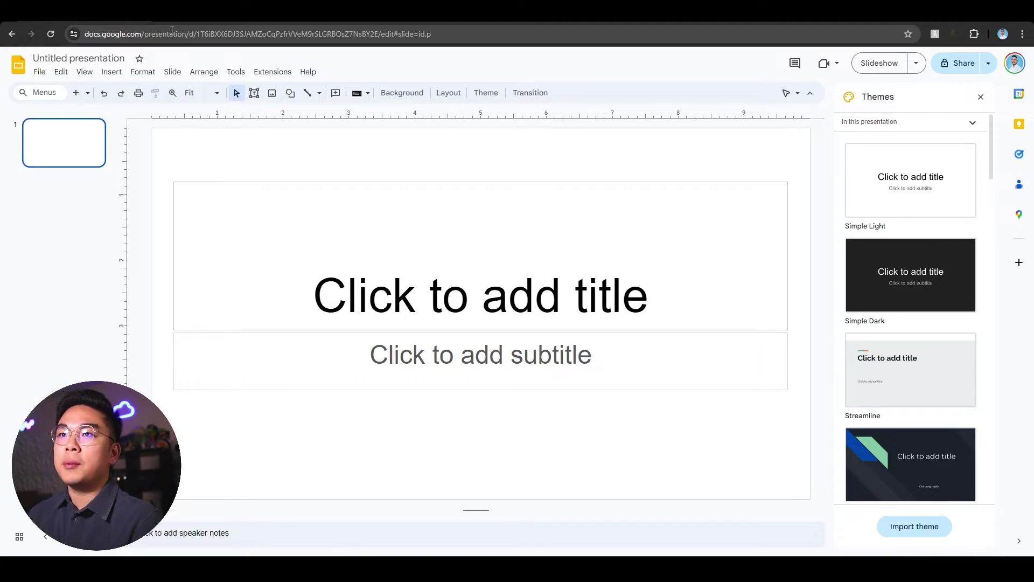
Start a new presentation via Extensions > Plus AI for Google Slides and Docs
click(271, 72)
mouse_move(287, 153)
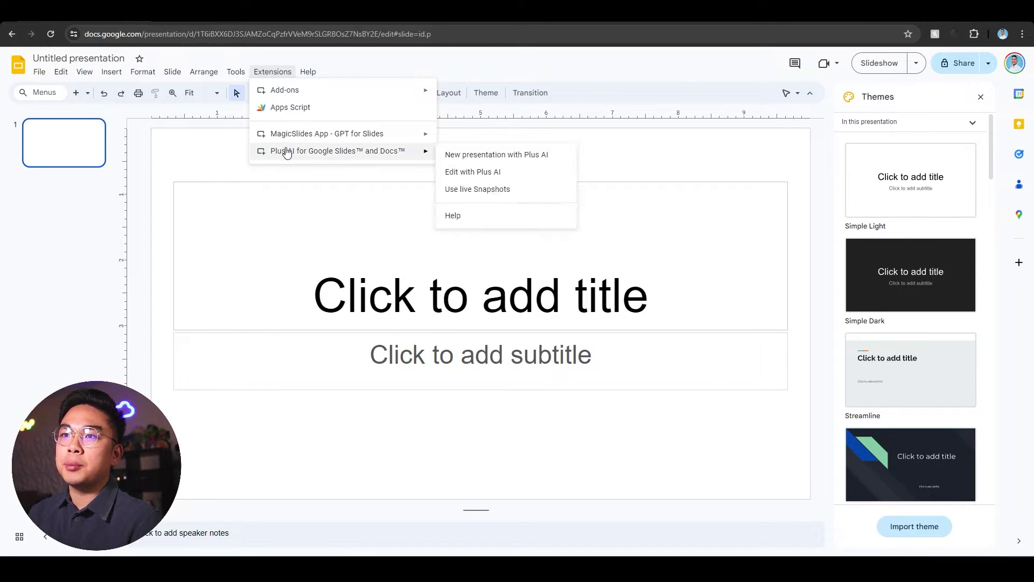
click(492, 155)
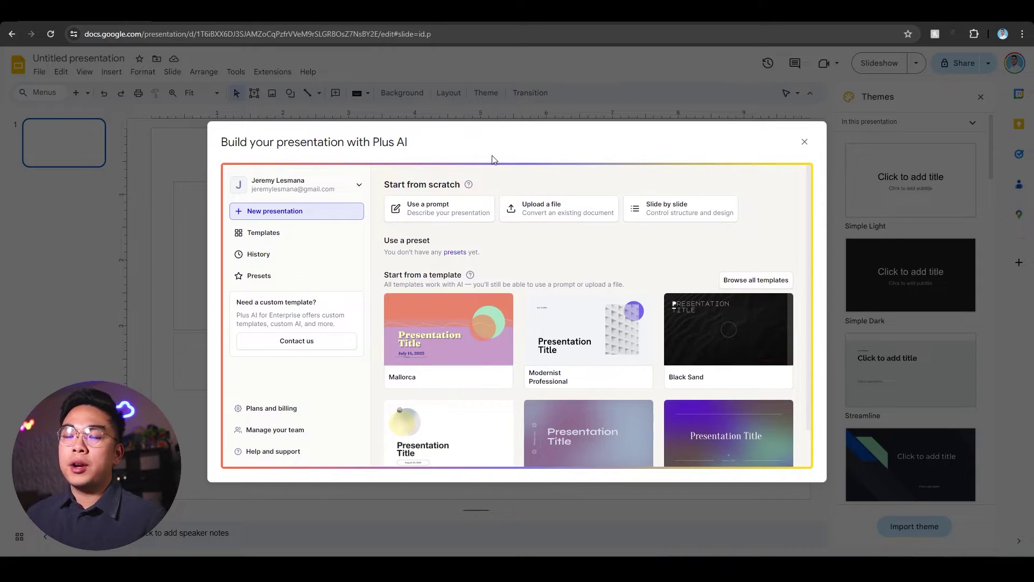
Choose to build the deck from an uploaded file, with Preserve text selected
click(564, 217)
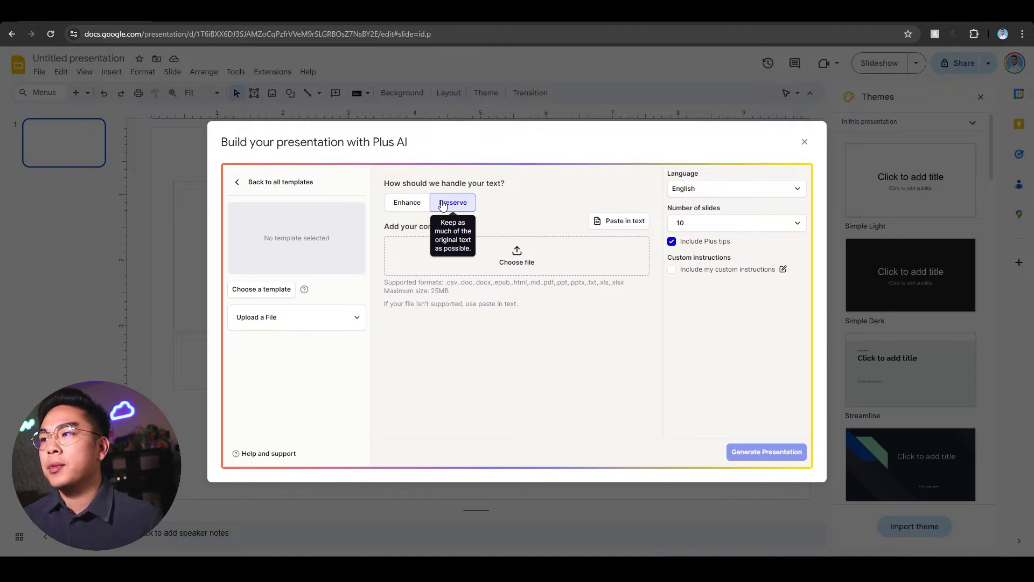
Review the Language and Number of slides options, keeping English and 10 slides
click(733, 189)
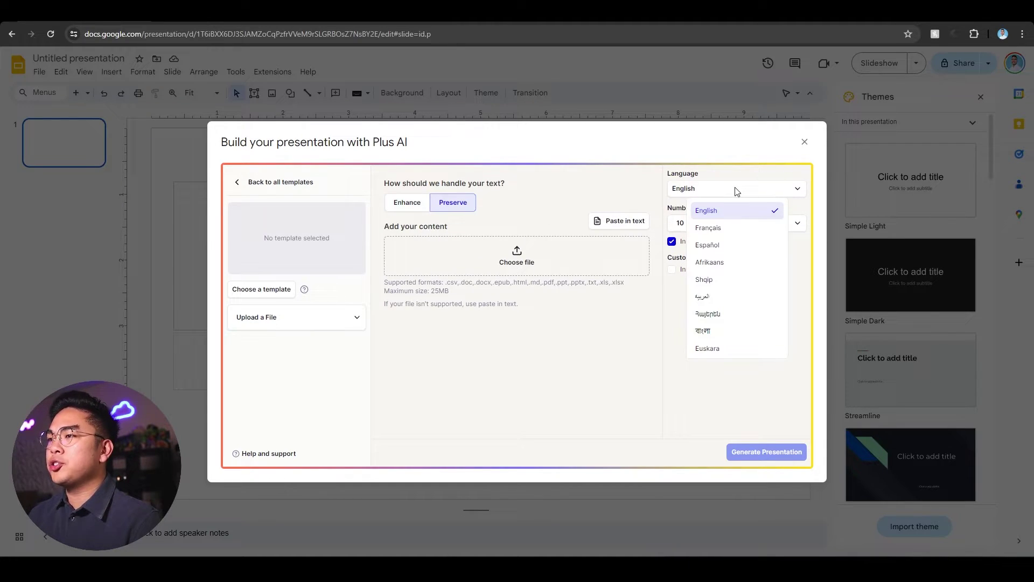
scroll(742, 222, down, 2)
scroll(748, 222, down, 5)
click(736, 226)
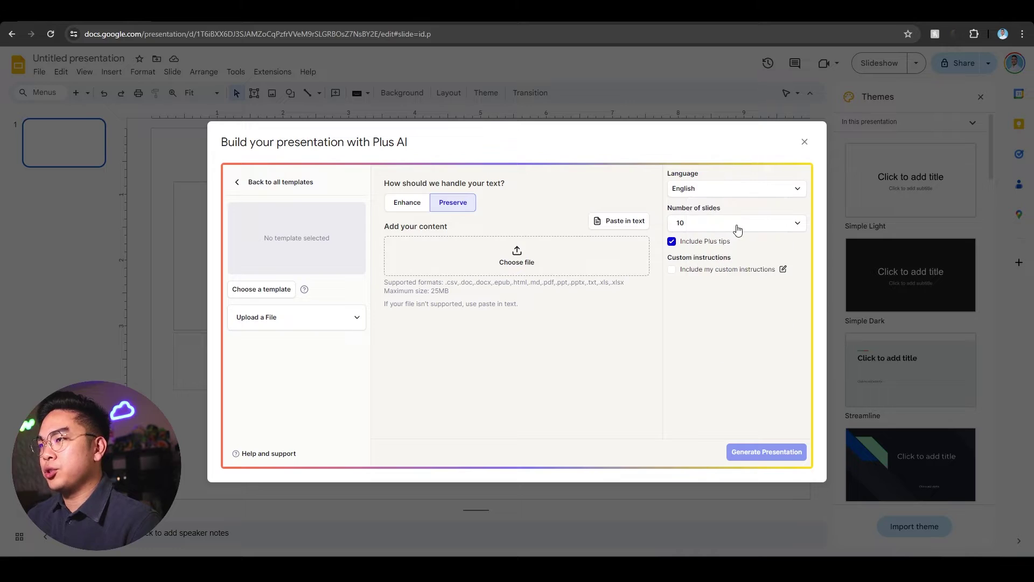
click(737, 226)
scroll(770, 280, down, 3)
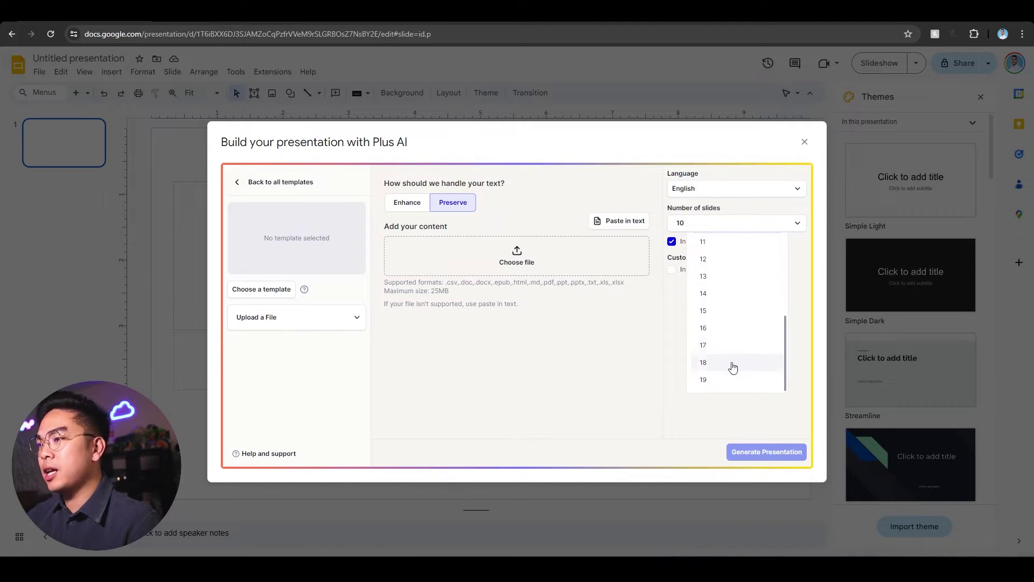
click(652, 372)
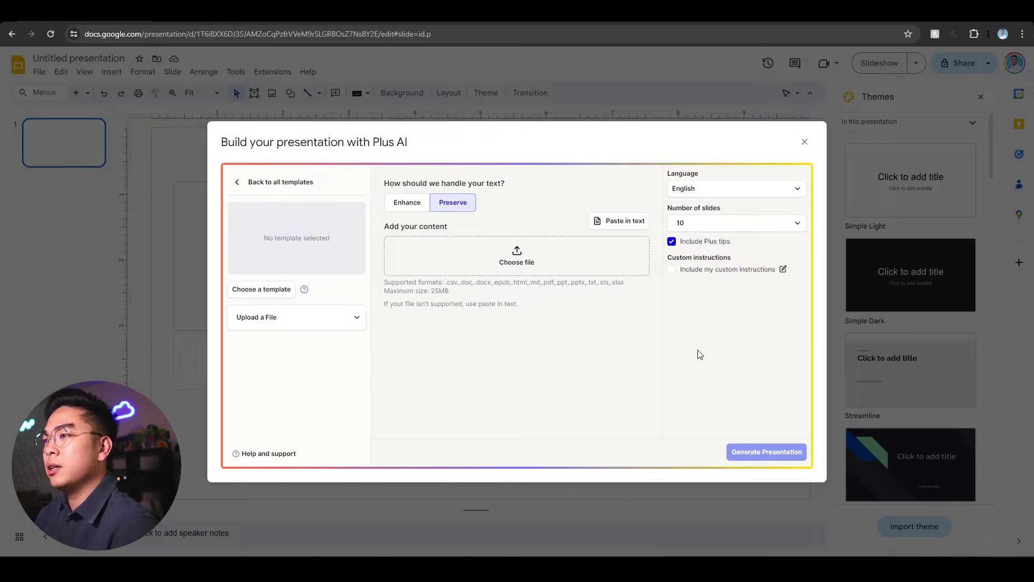
click(748, 224)
click(748, 225)
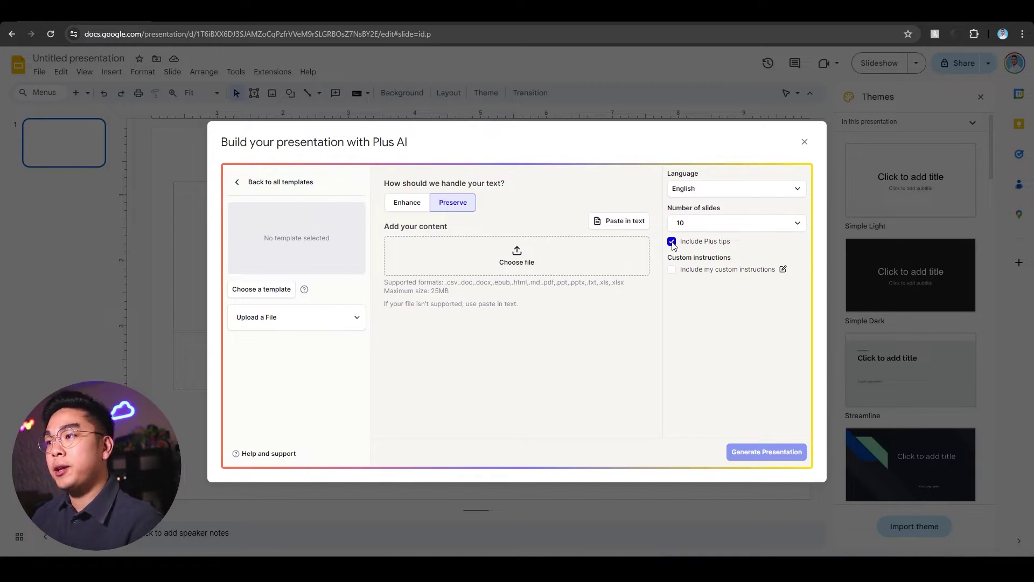
Upload 01Chapter01.pdf as the presentation's source content
click(514, 267)
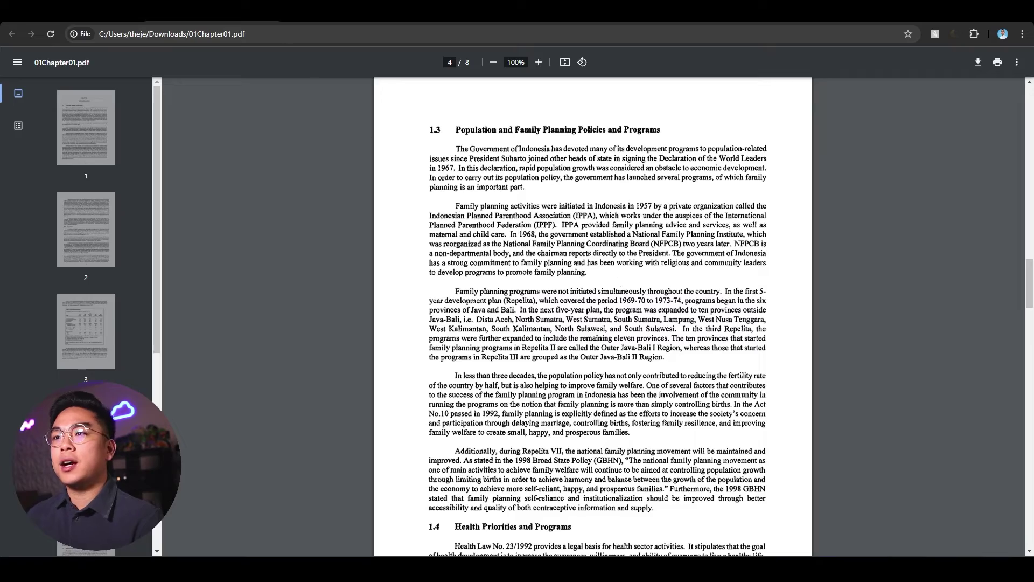
scroll(521, 232, down, 20)
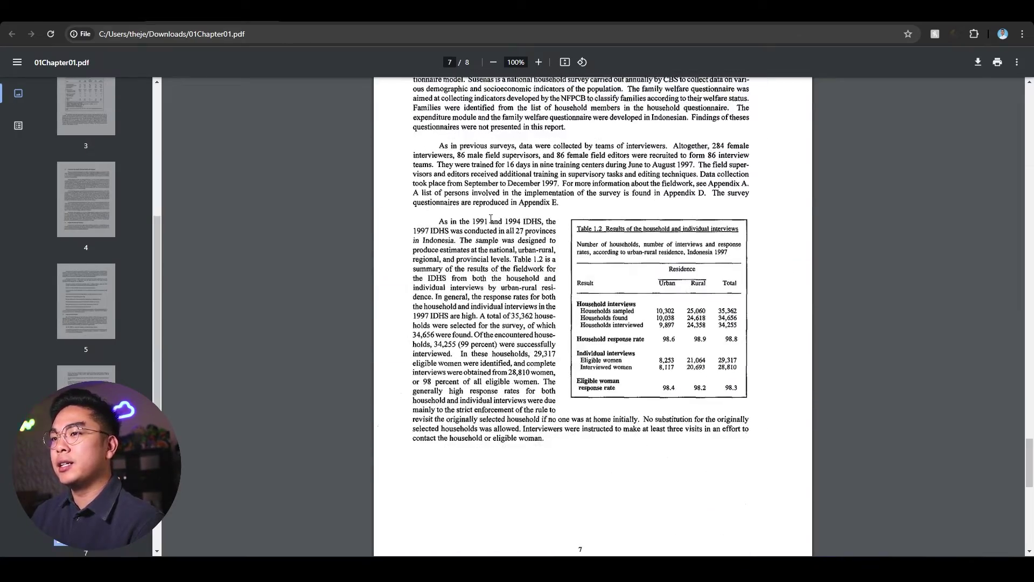
scroll(491, 219, up, 20)
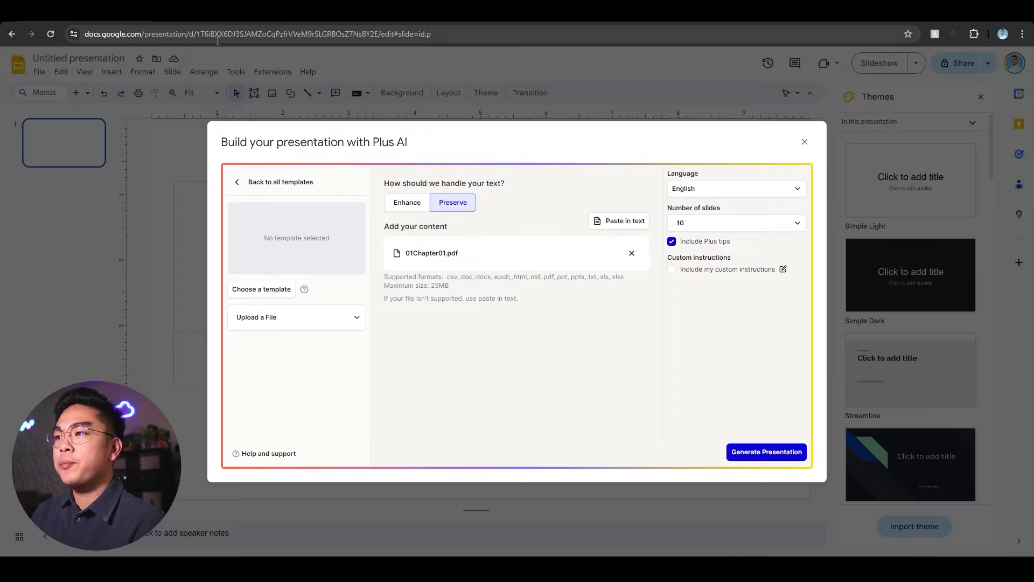
click(783, 269)
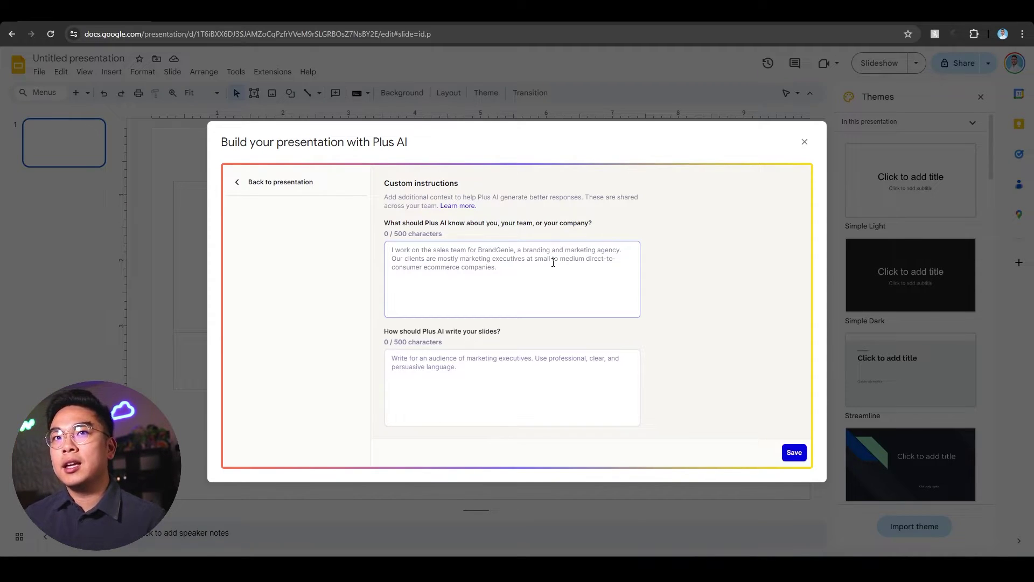
click(512, 362)
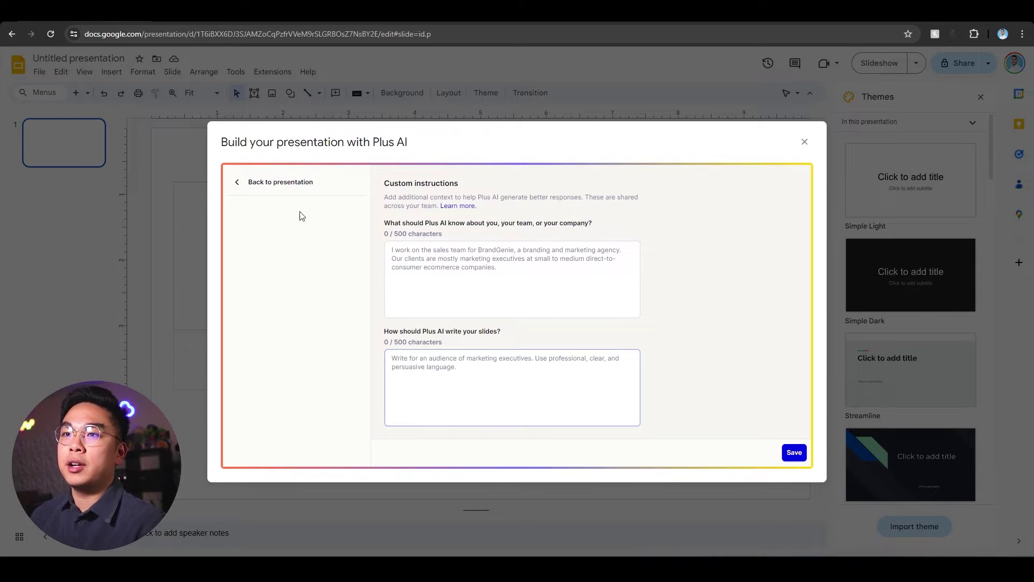
click(310, 189)
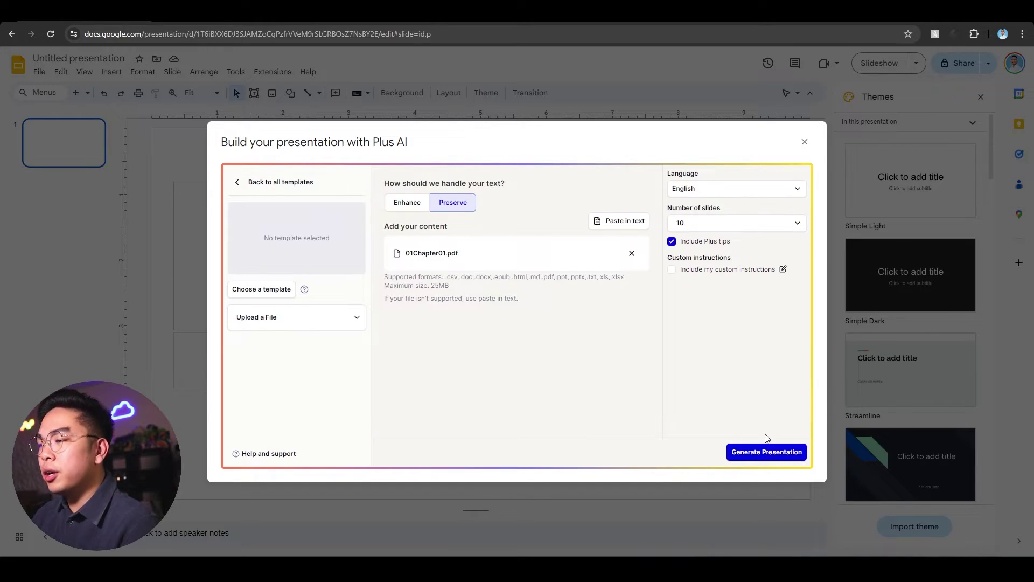
Generate the presentation with the Plus Vintage theme
click(788, 455)
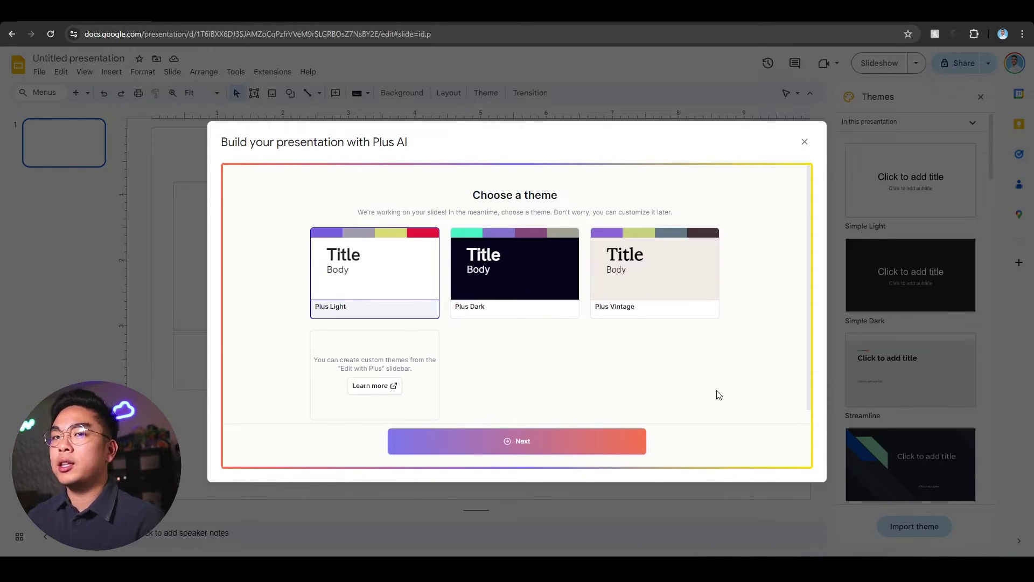
scroll(473, 281, down, 1)
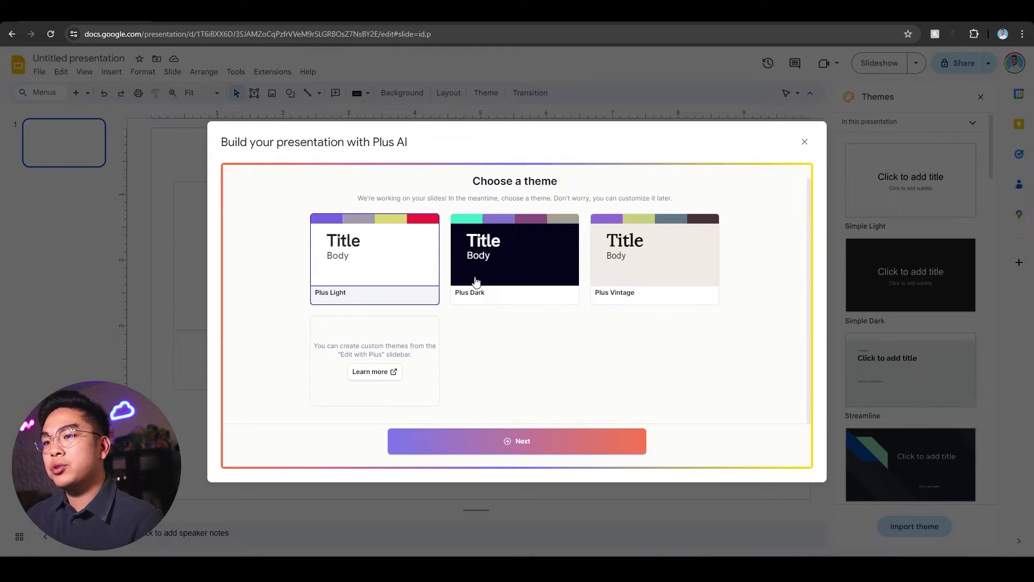
click(624, 255)
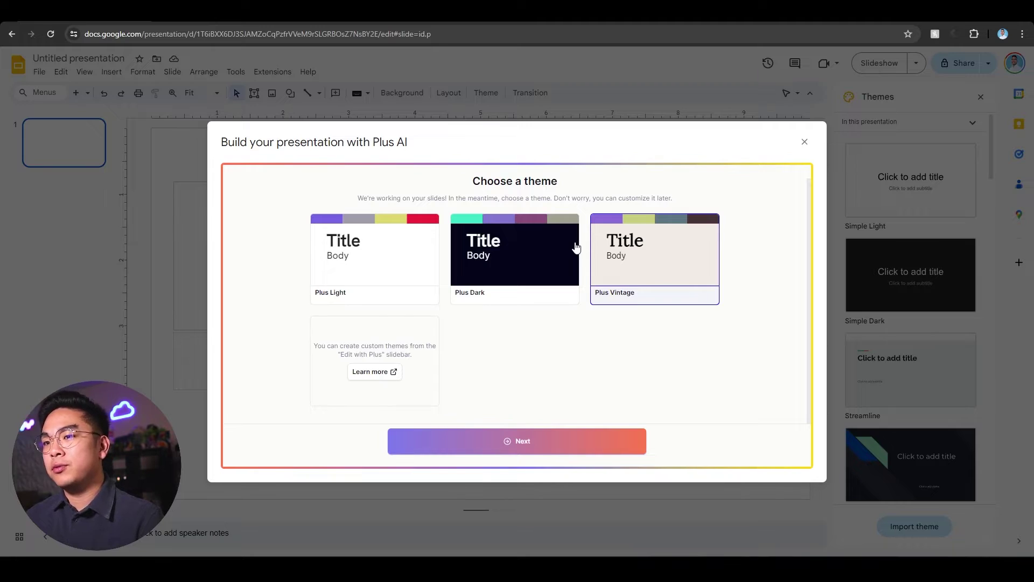
click(526, 441)
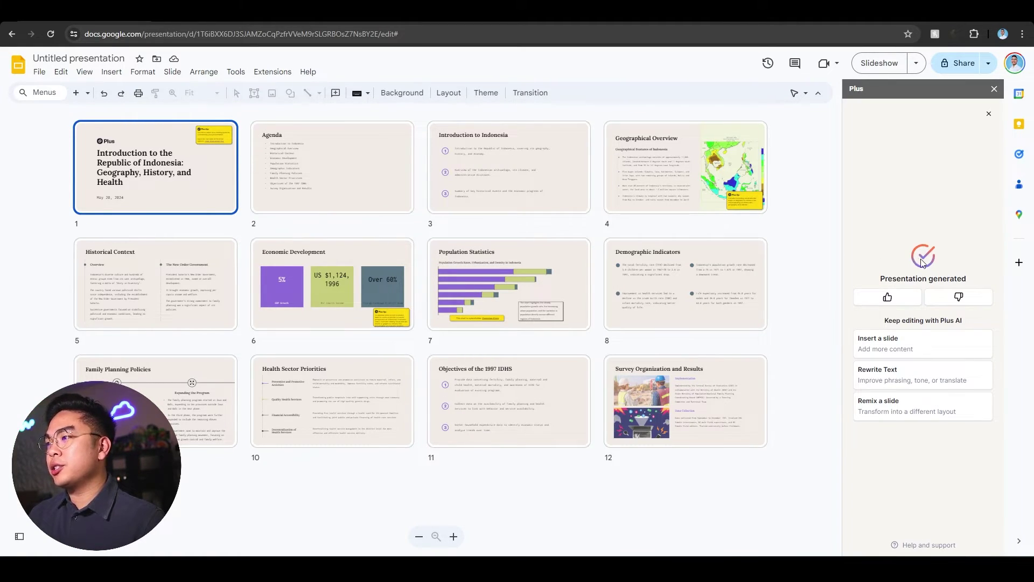
Give the generated deck a thumbs-up and open slide 1 for editing
click(916, 299)
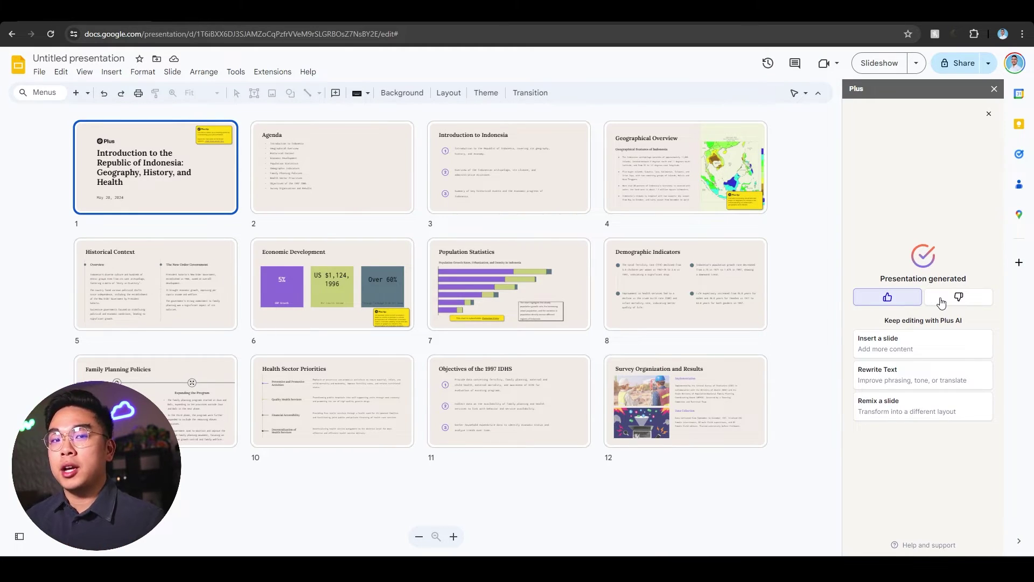
double_click(188, 173)
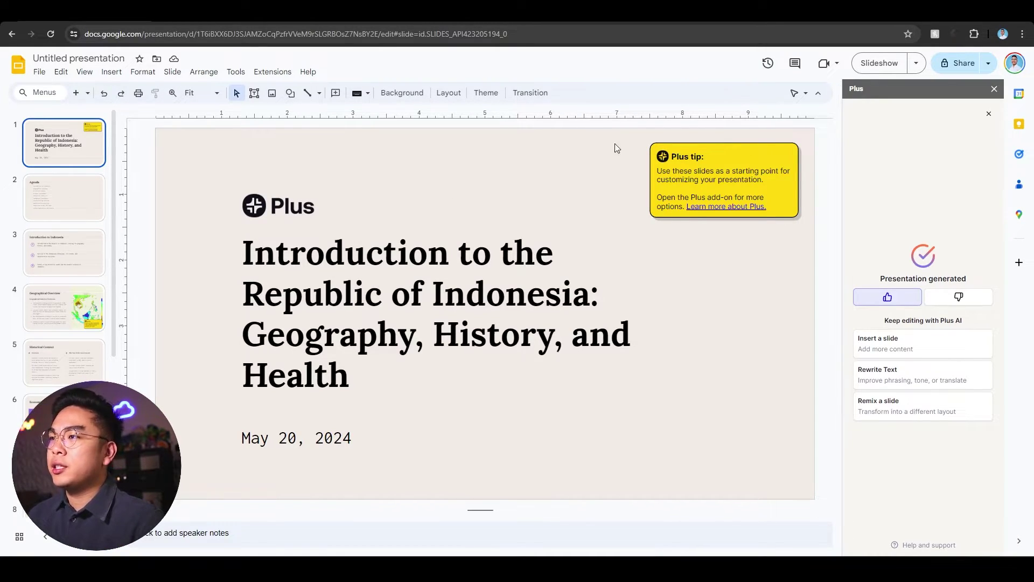
Delete the yellow Plus tip box from the title slide, then move to the Agenda slide
drag(631, 131, 824, 241)
click(751, 185)
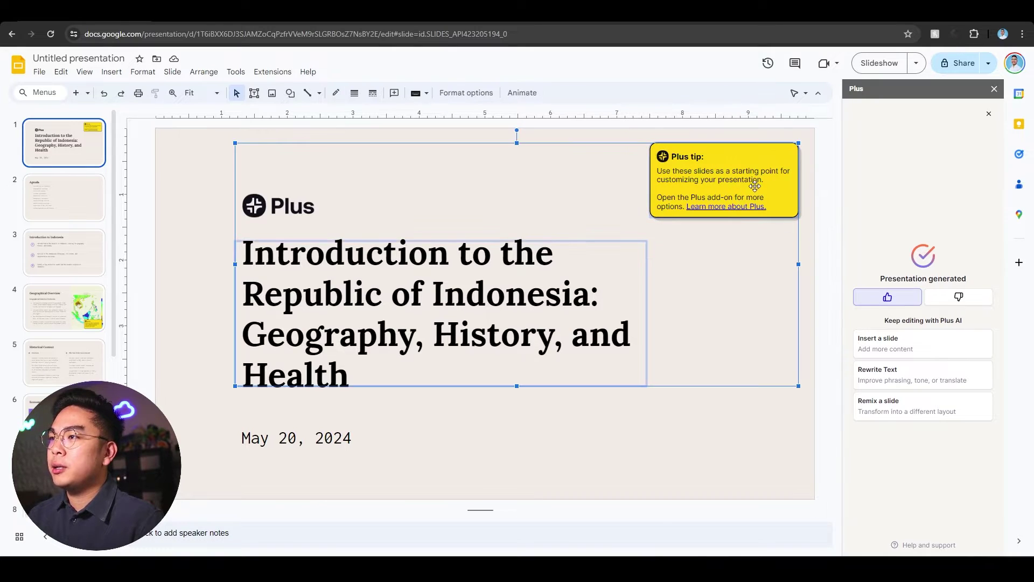
click(757, 189)
click(815, 216)
click(736, 155)
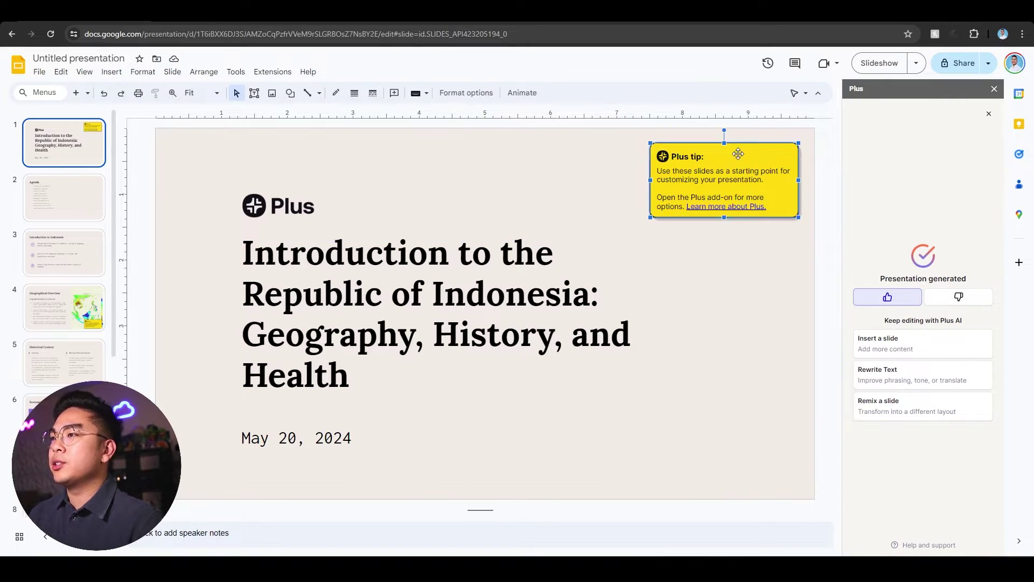
key(Delete)
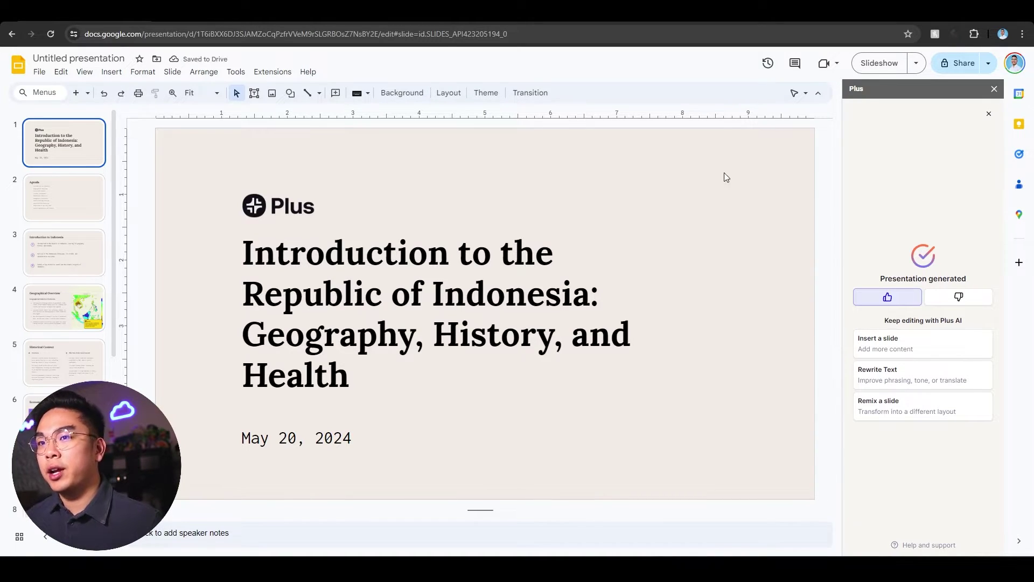
click(383, 280)
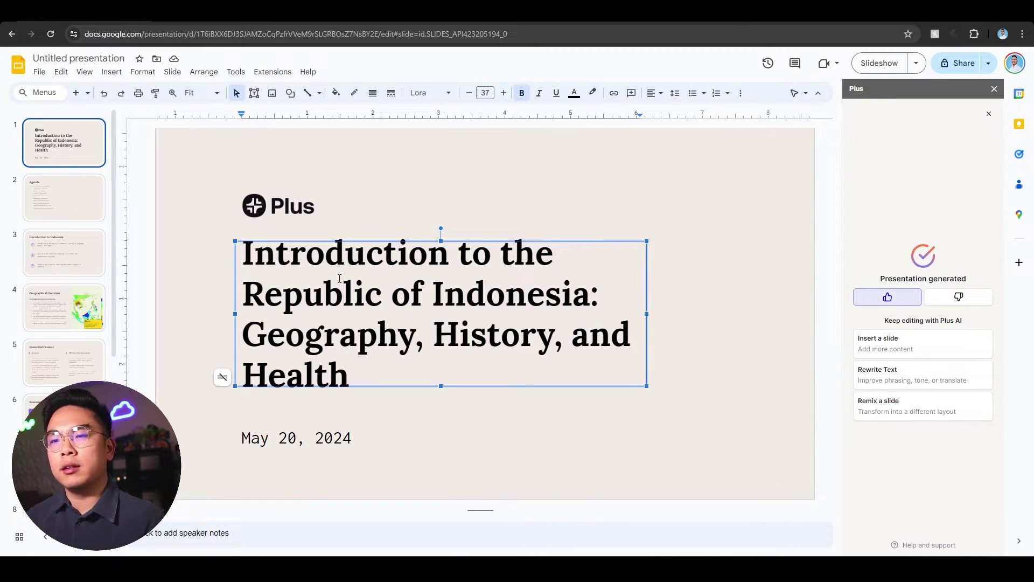
click(66, 203)
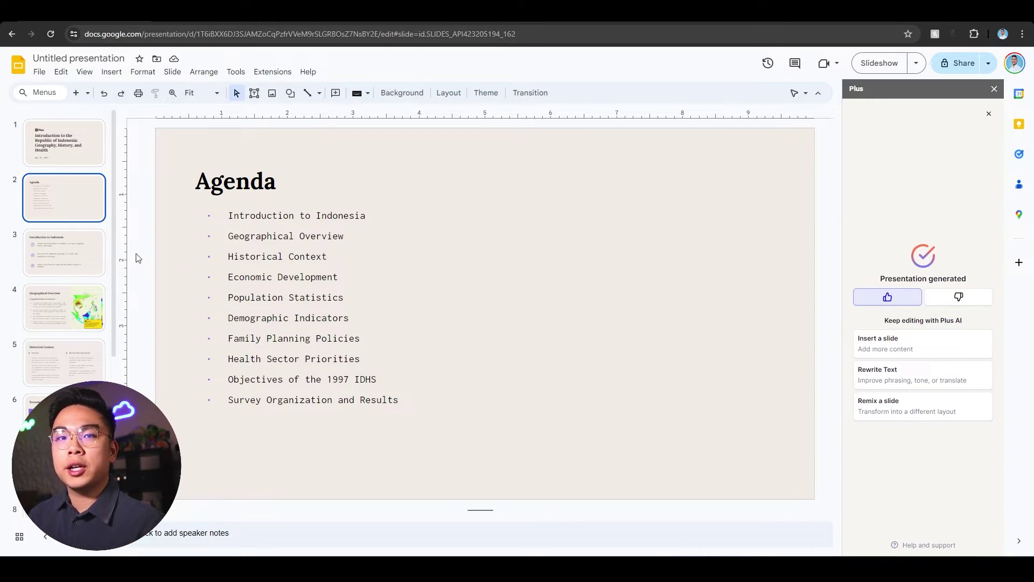
Move past Introduction to Indonesia to the Geographical Overview slide
click(103, 250)
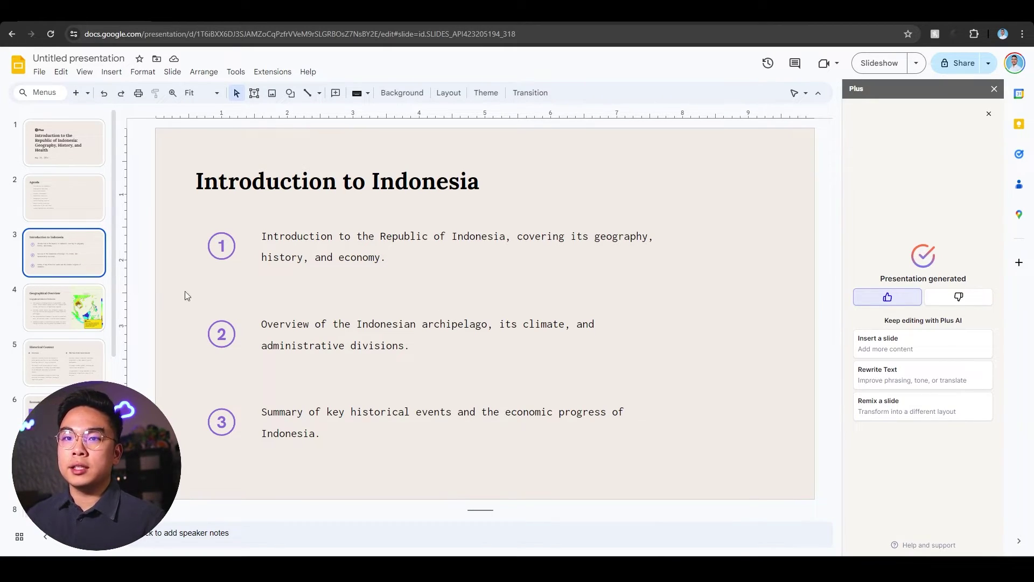
click(82, 297)
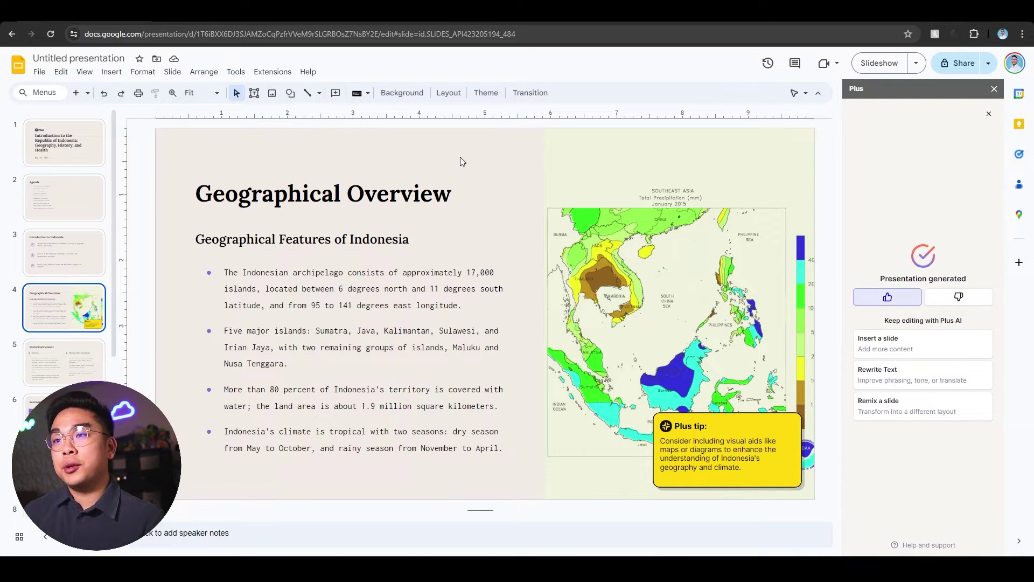
click(431, 289)
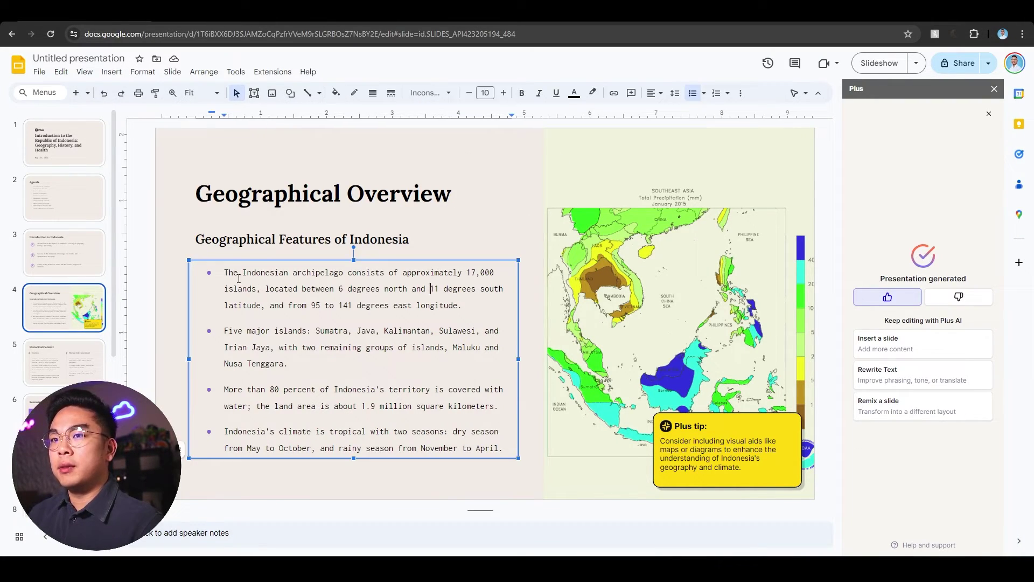
drag(226, 274, 476, 308)
click(476, 310)
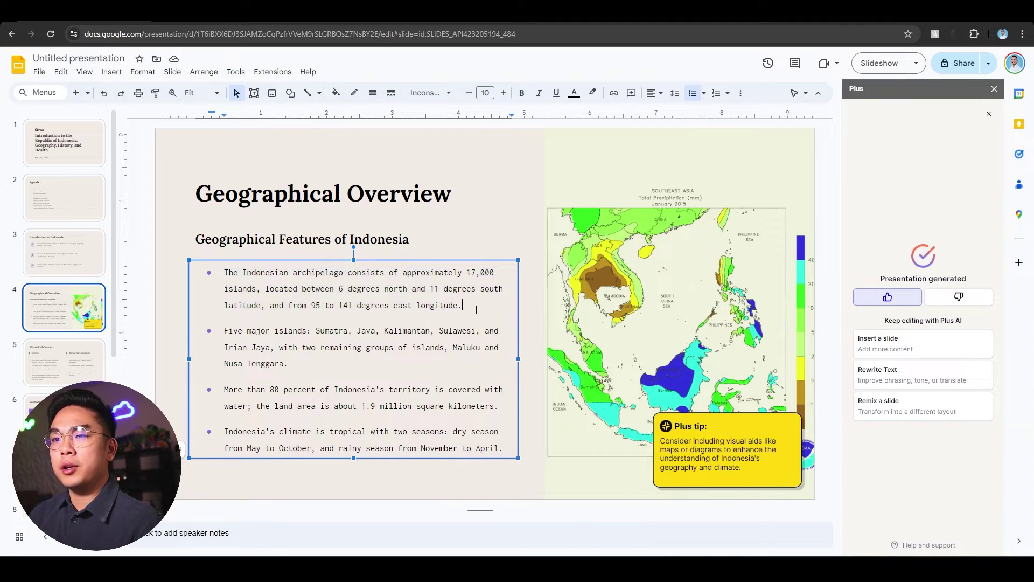
double_click(253, 330)
click(253, 330)
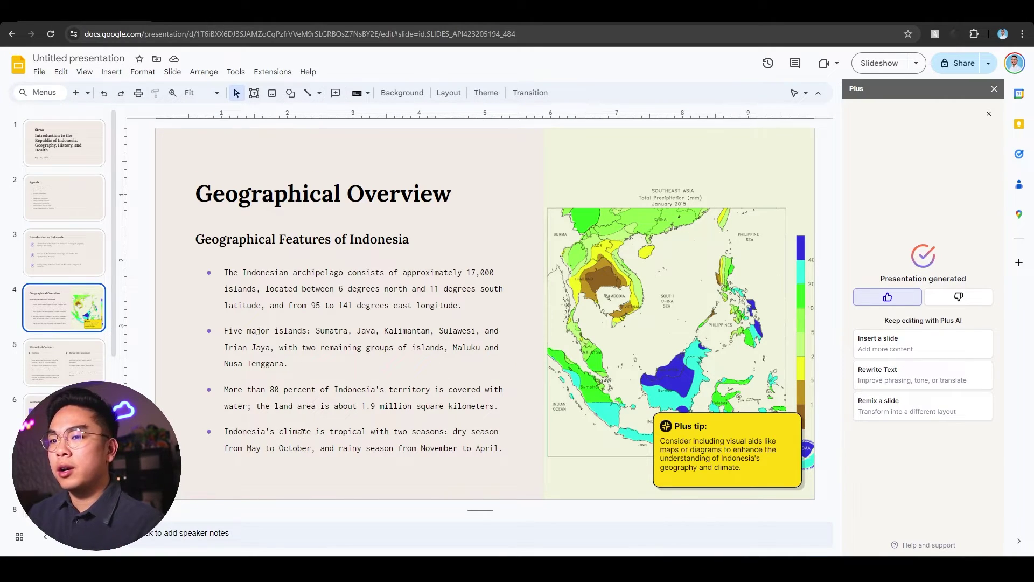
click(651, 264)
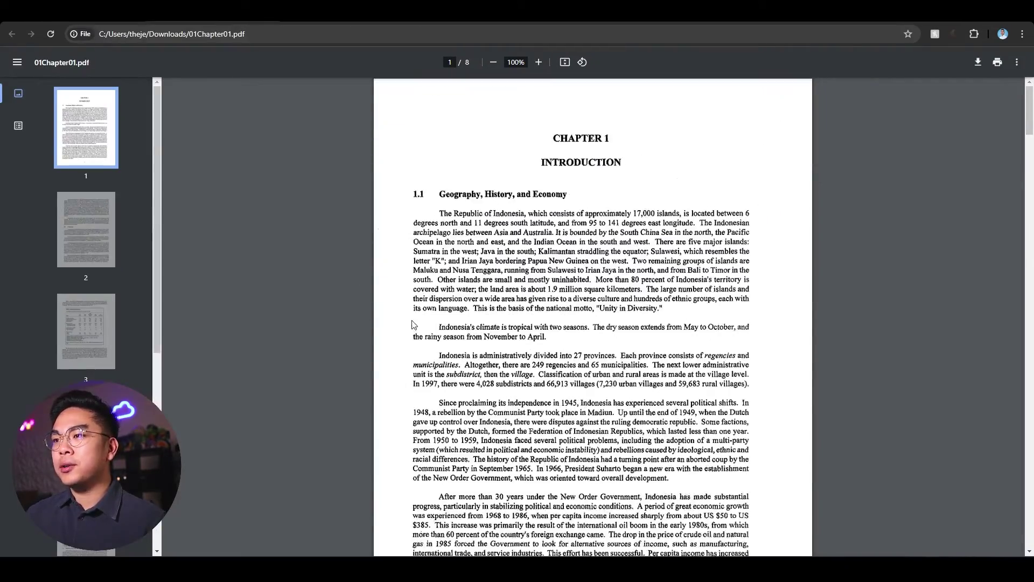
scroll(414, 325, down, 20)
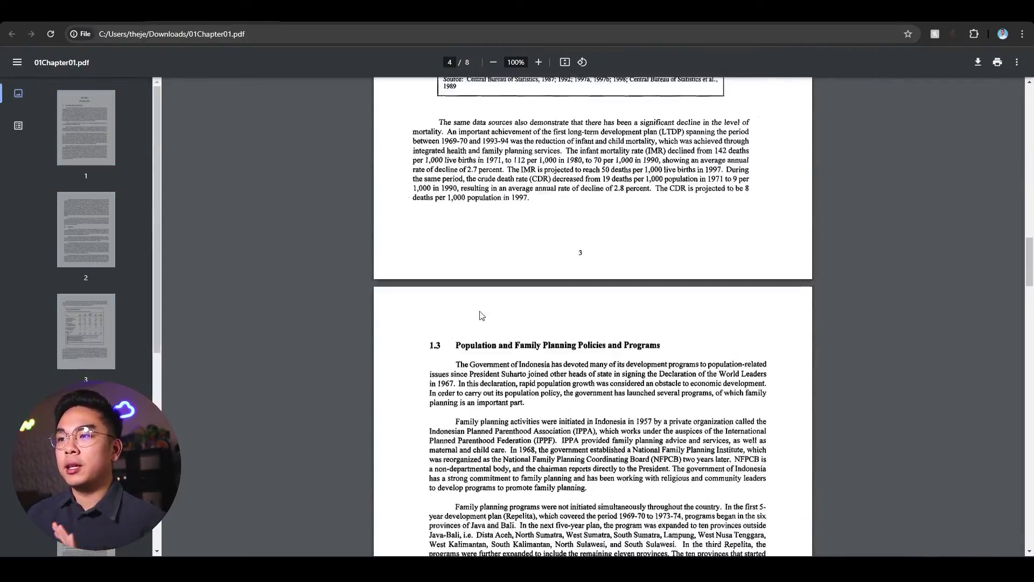
scroll(561, 311, down, 20)
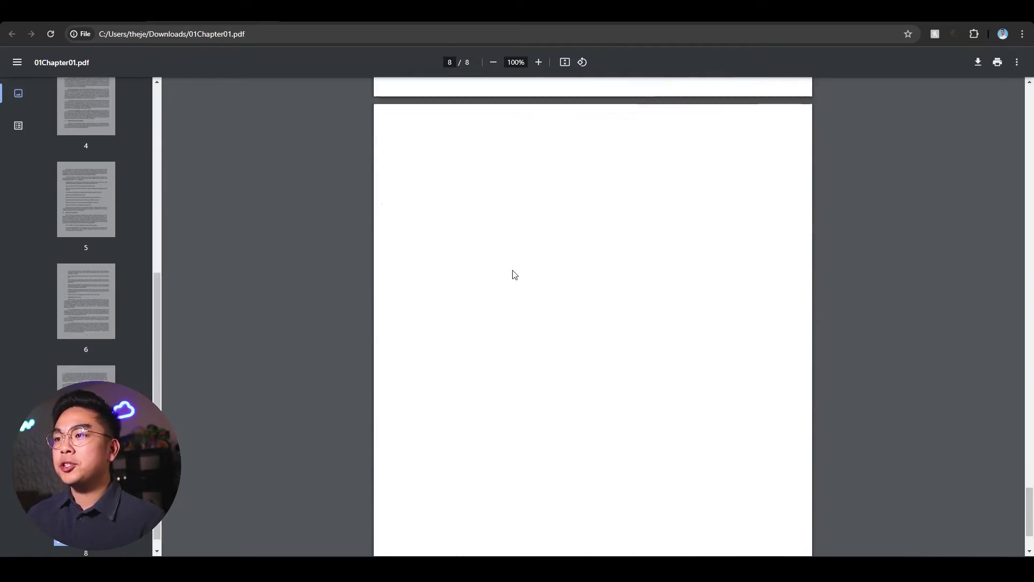
click(127, 11)
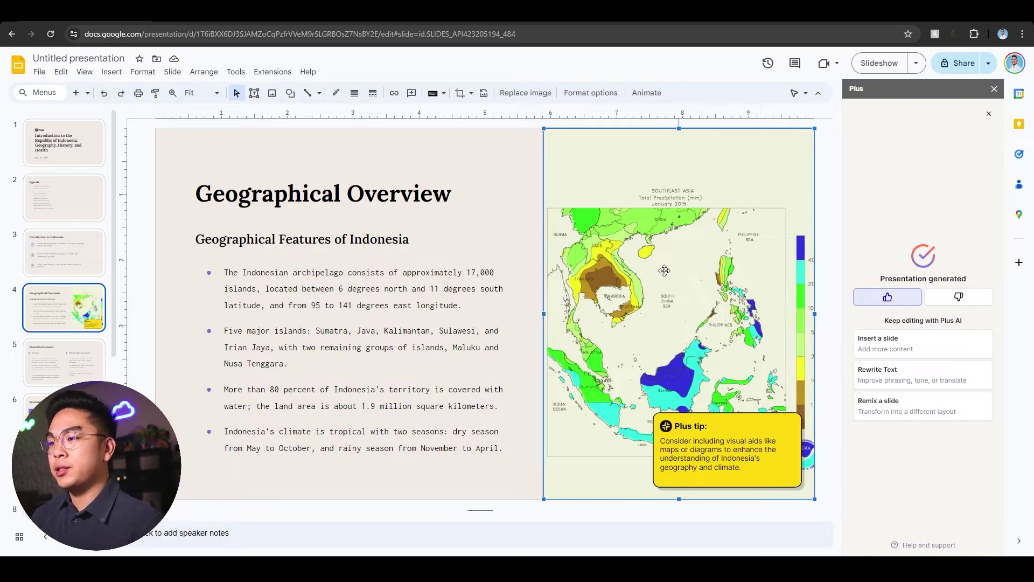
Delete the yellow Plus tip box covering the precipitation map
click(765, 425)
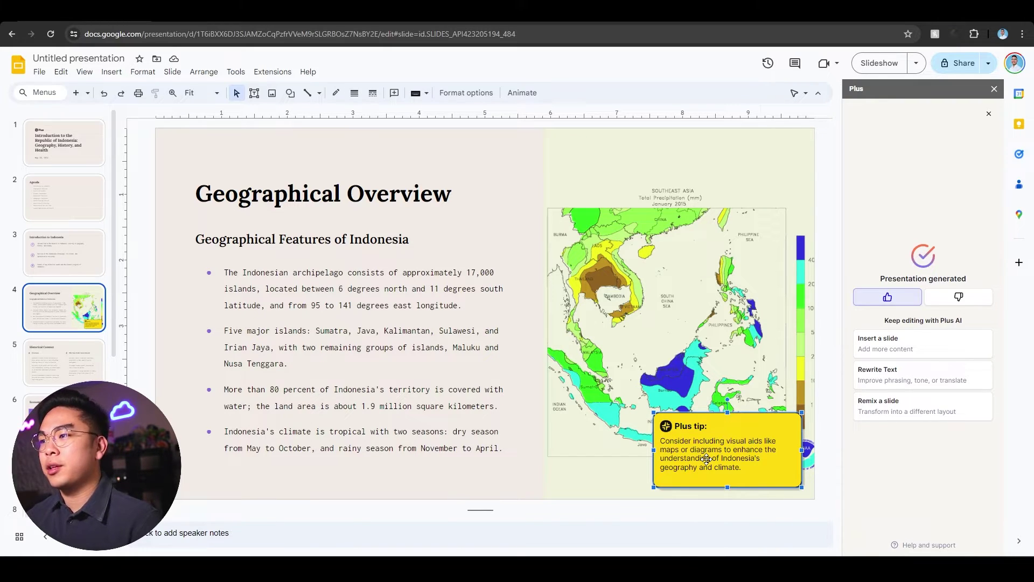
key(Delete)
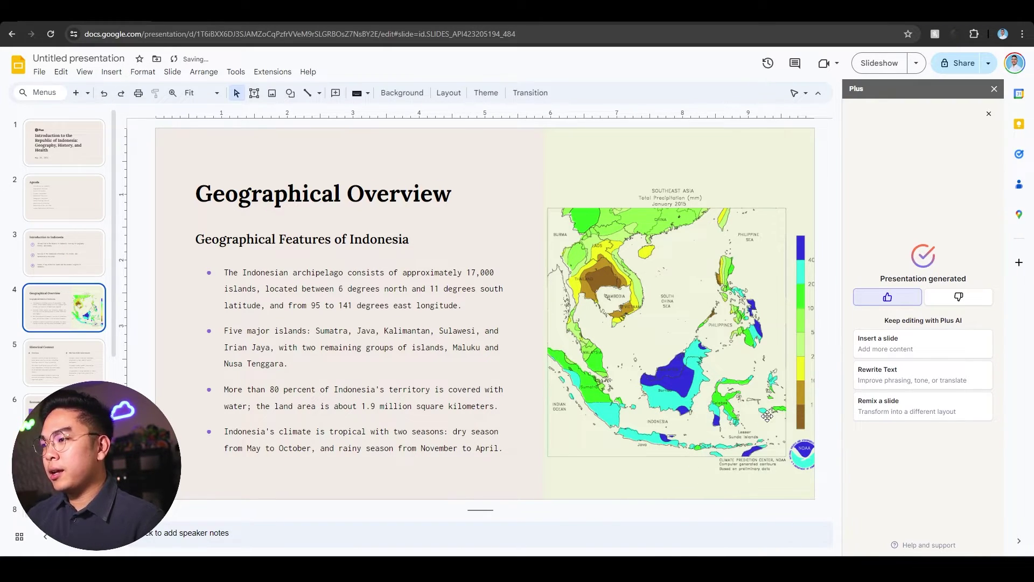
Browse back and forth through slides 3–5, ending on slide 6, Economic Development
click(61, 373)
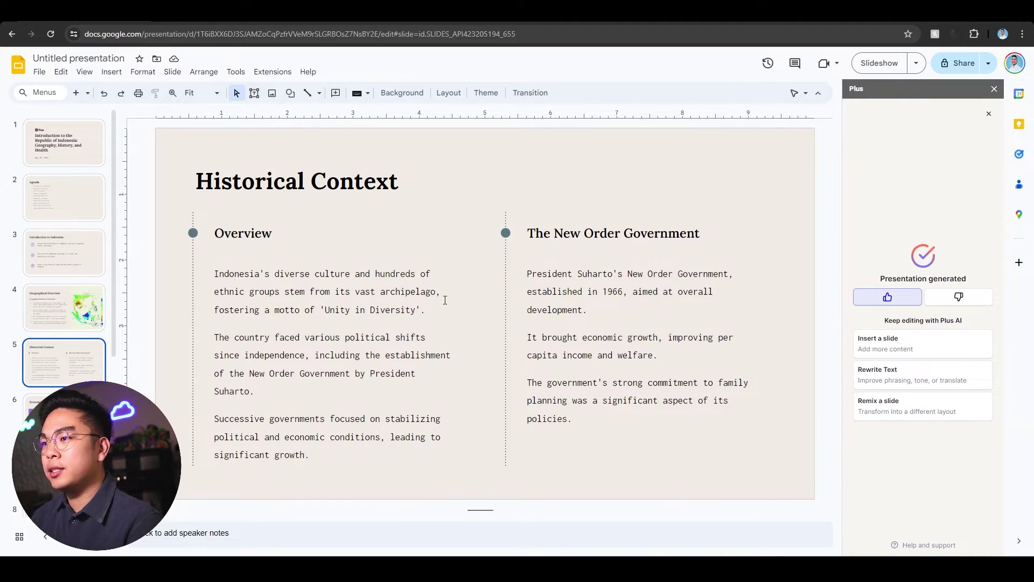
key(Down)
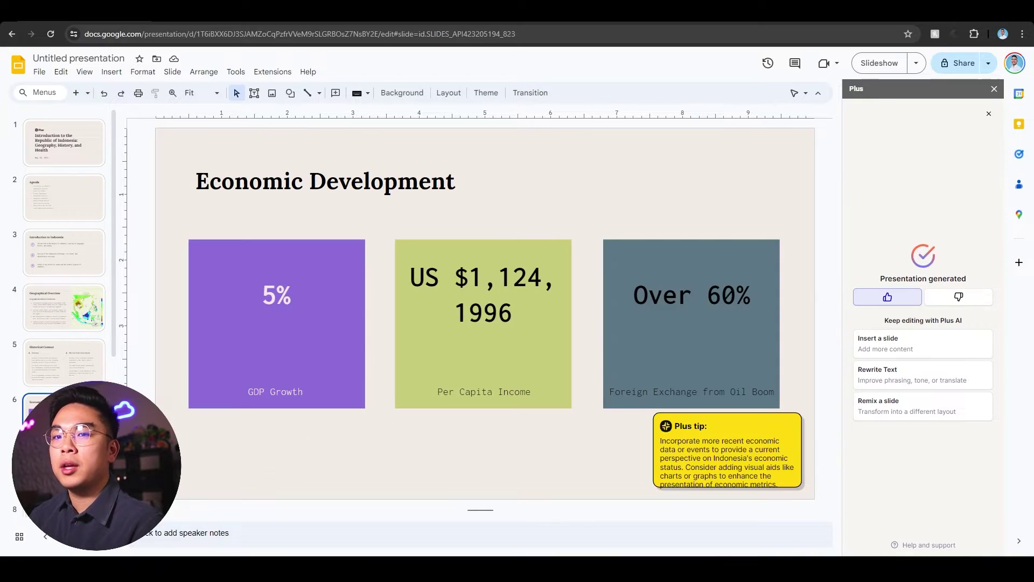
scroll(64, 269, down, 1)
click(64, 307)
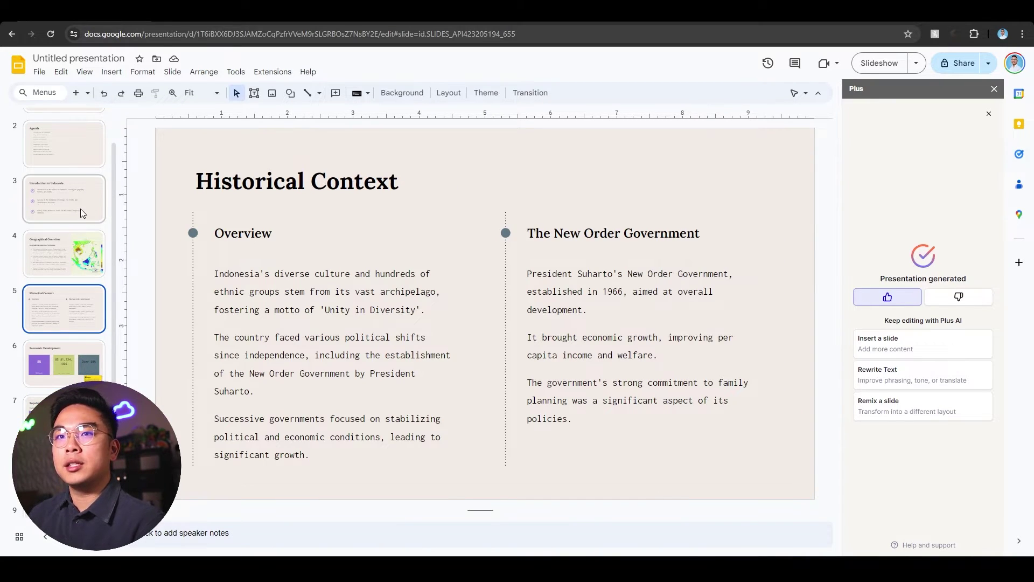
click(80, 208)
click(64, 254)
click(64, 302)
click(54, 208)
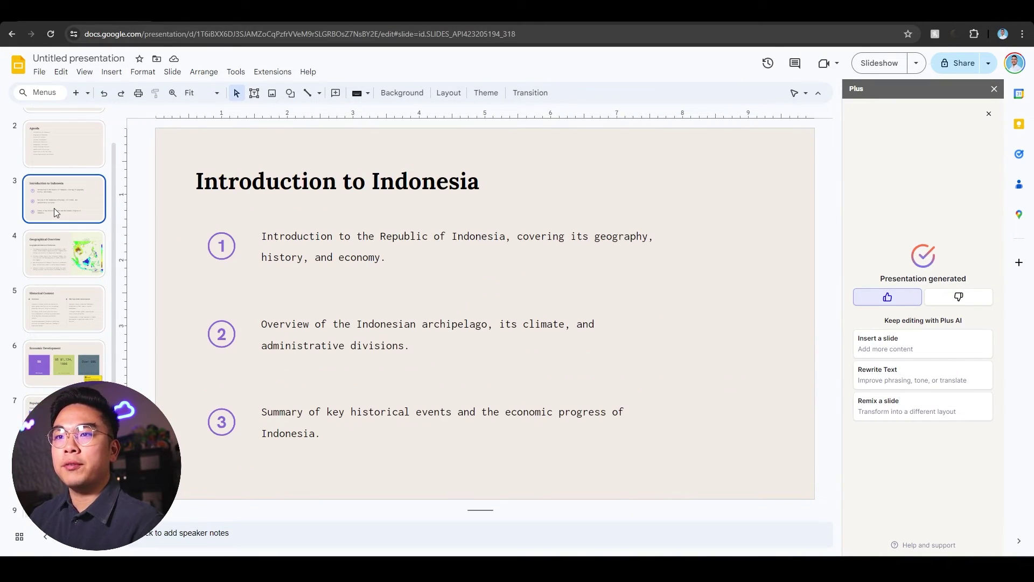
click(71, 319)
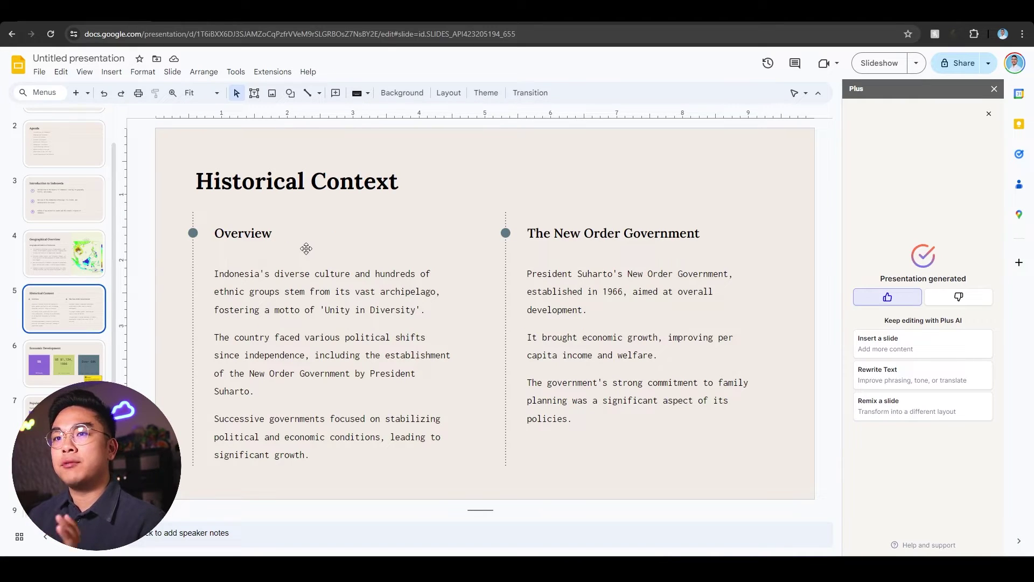
click(70, 347)
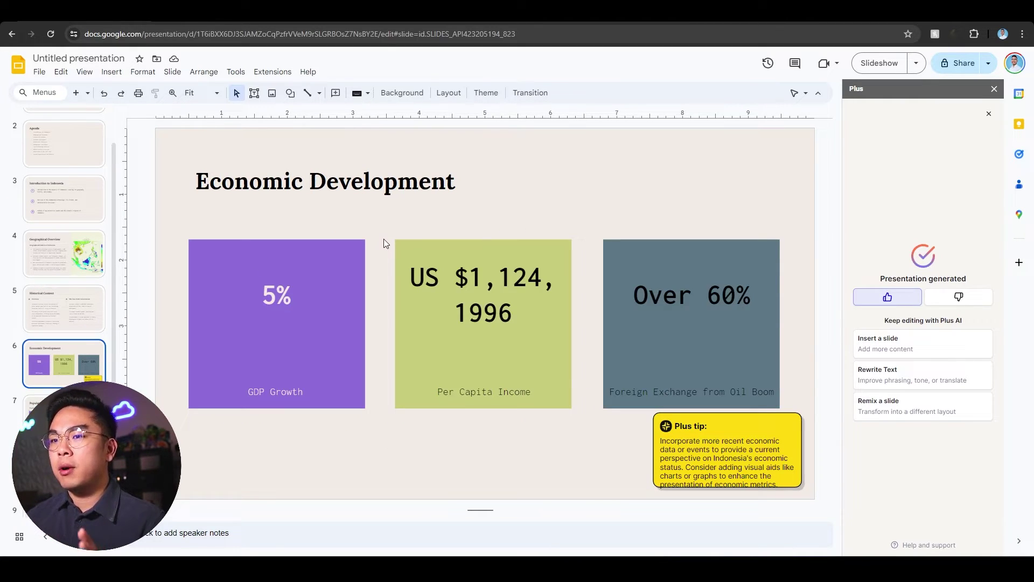
Give the purple GDP Growth card a dark plum fill
click(340, 314)
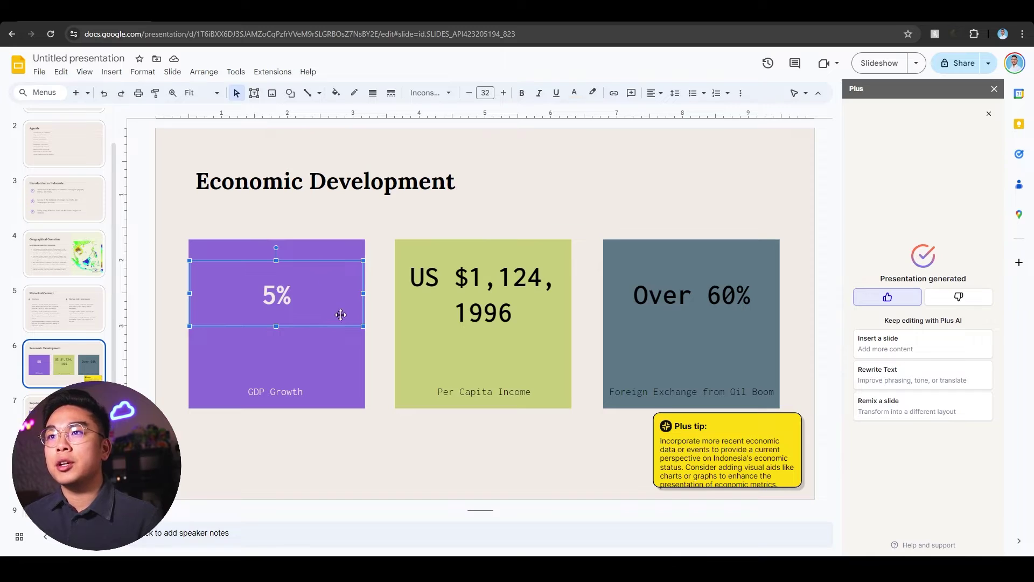
click(340, 335)
click(336, 93)
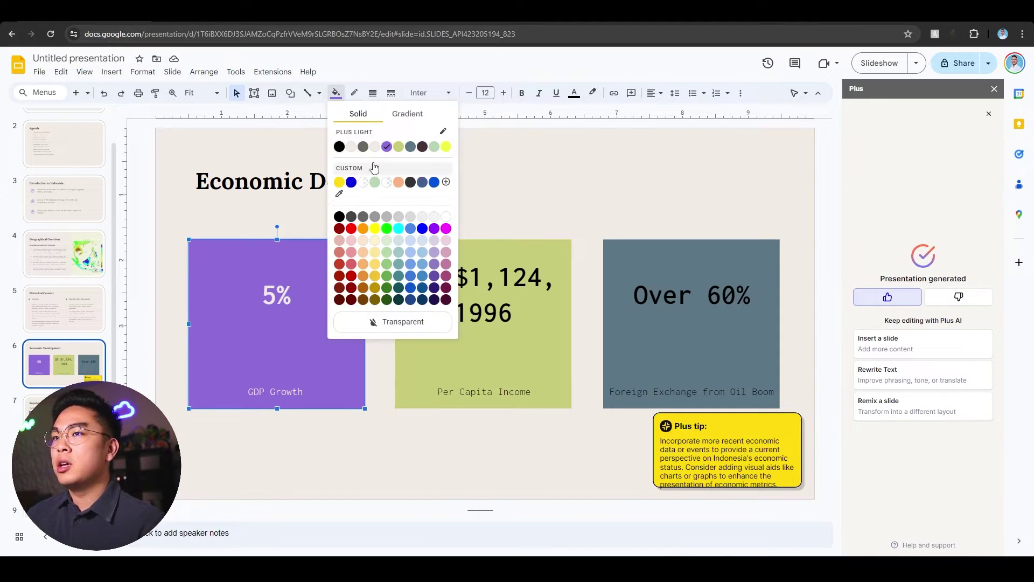
click(411, 146)
click(336, 93)
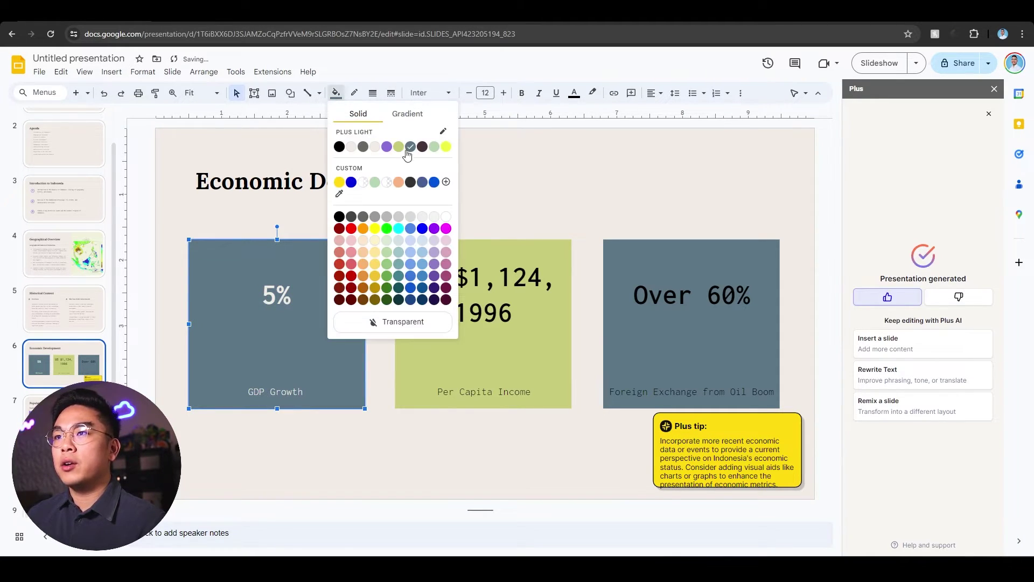
click(420, 148)
click(393, 214)
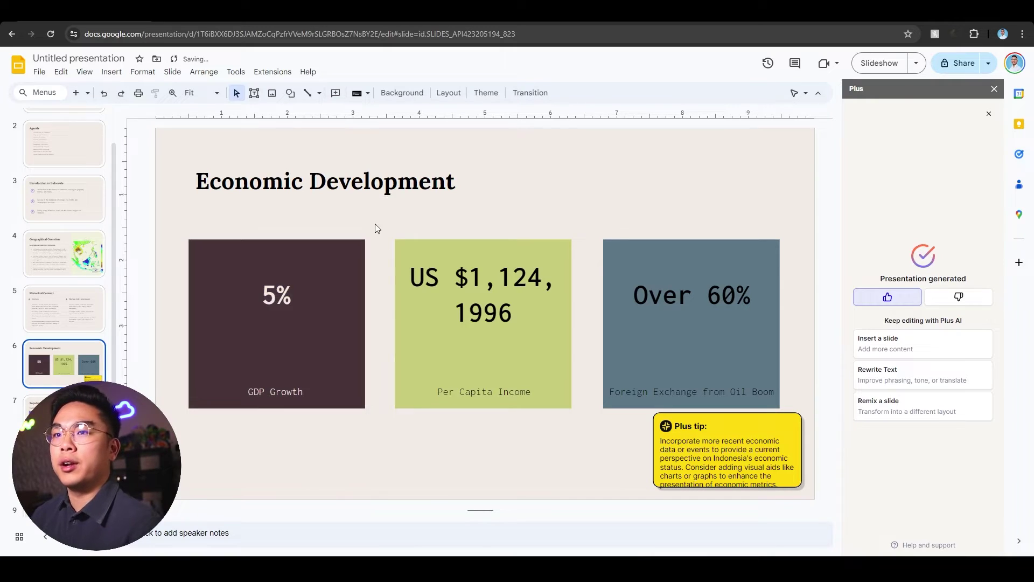
Set the per-capita income figure in Palatino Linotype
click(486, 293)
triple_click(485, 292)
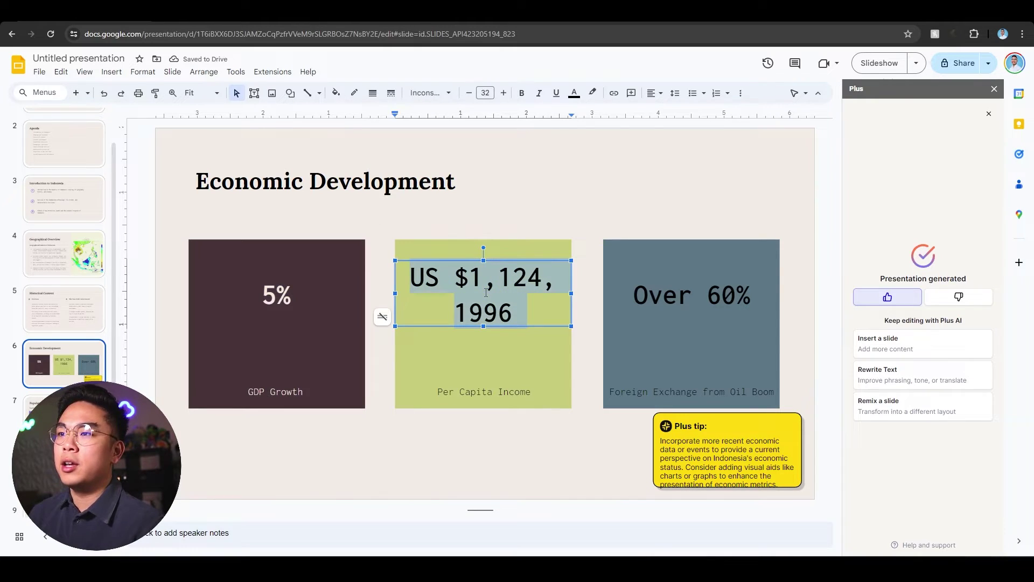
click(429, 93)
click(438, 233)
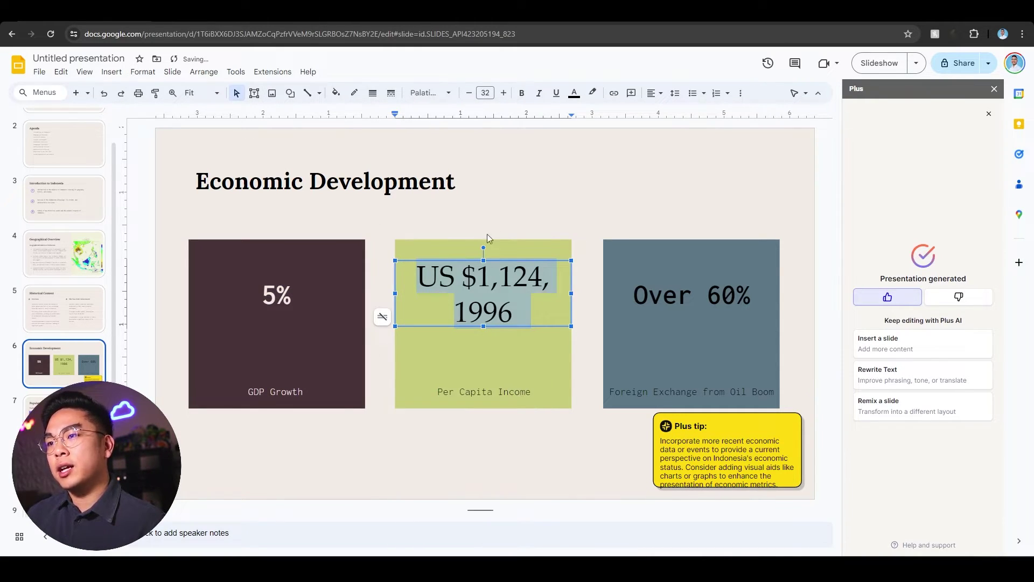
click(521, 211)
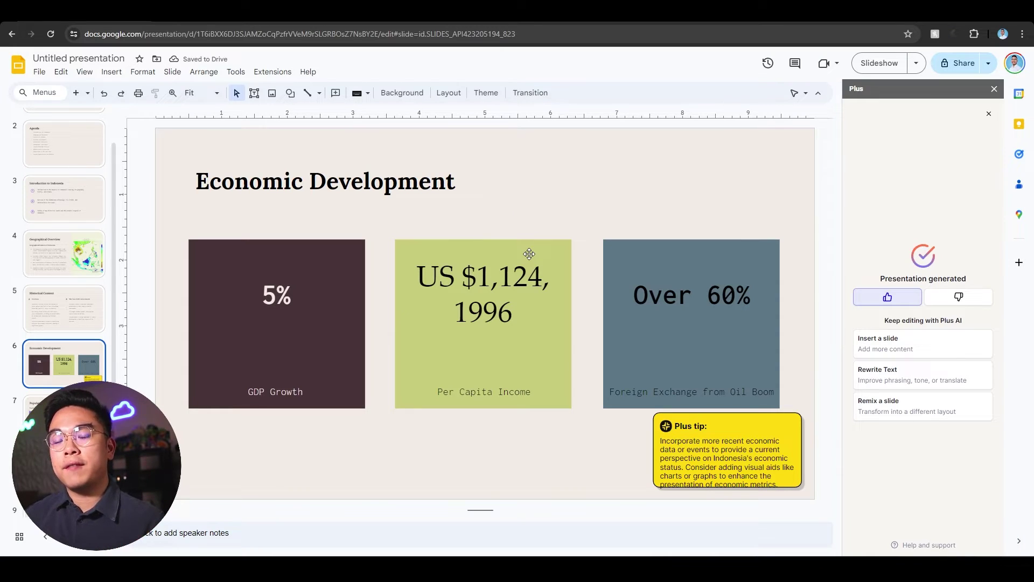
click(719, 468)
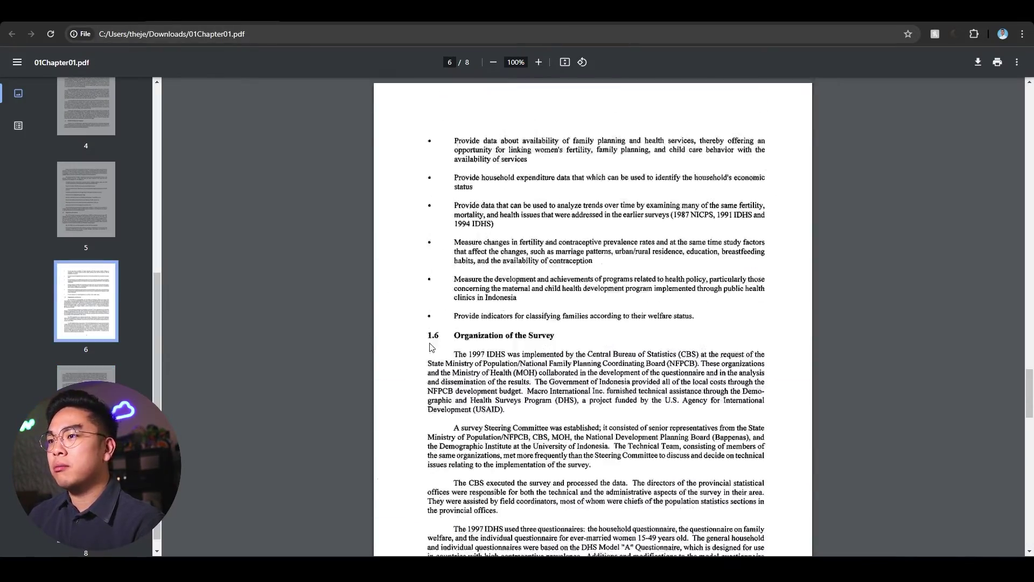
Scroll the PDF from page 2 down to Table 1.1 Basic demographic indicators on page 3
scroll(432, 347, up, 20)
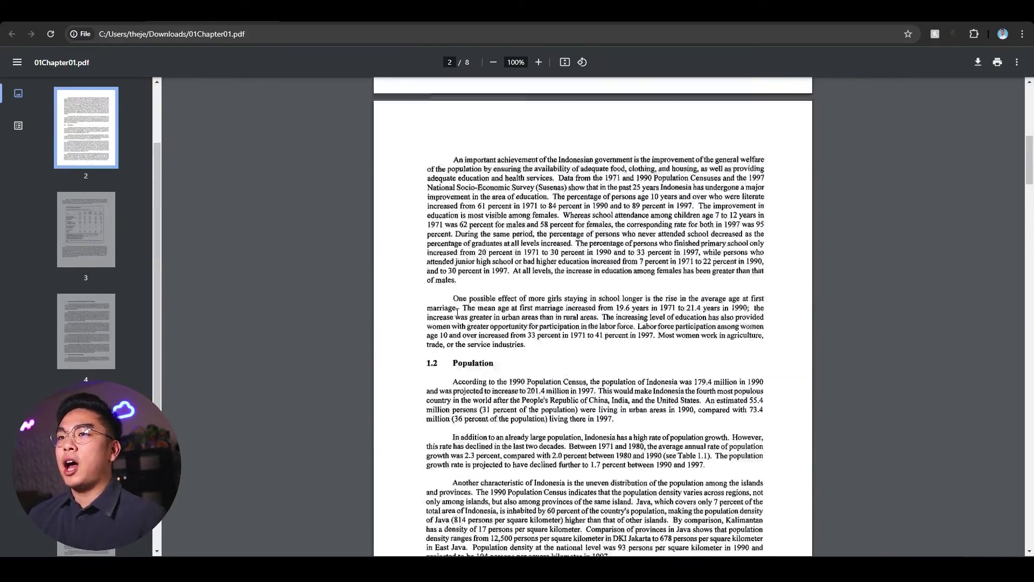
scroll(457, 312, down, 10)
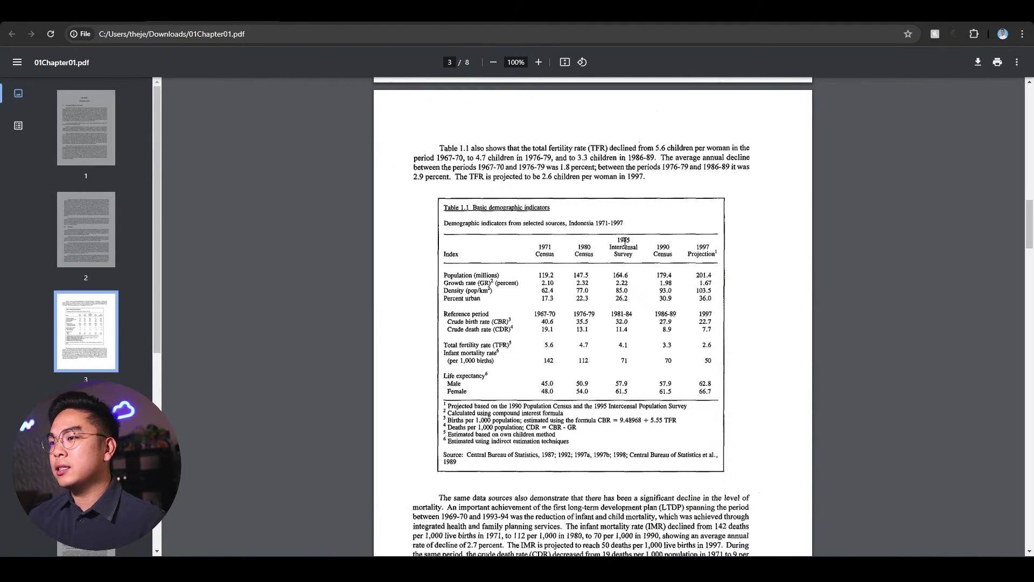
scroll(625, 242, down, 8)
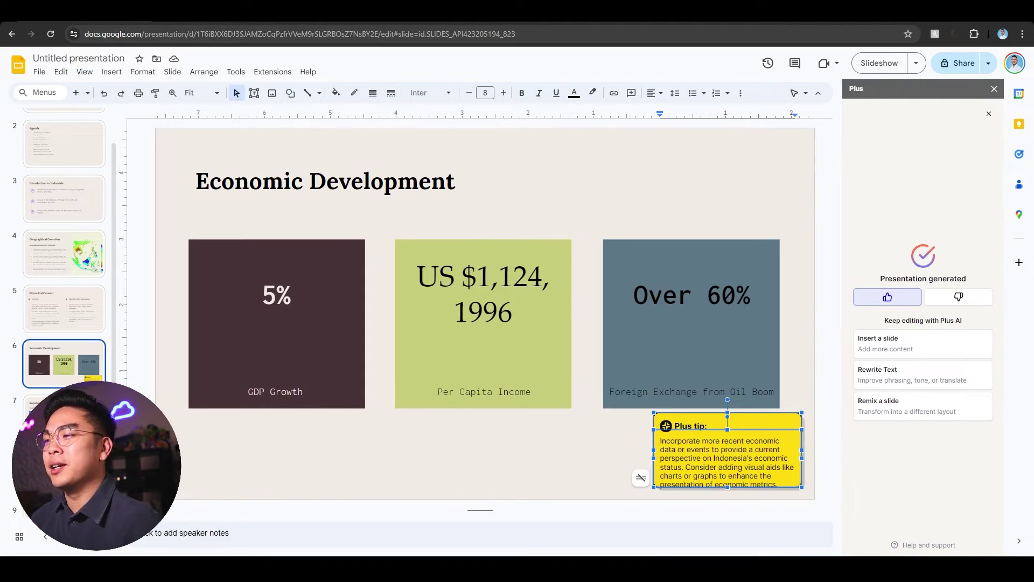
Move to the Population Statistics slide
click(630, 452)
click(695, 427)
click(748, 426)
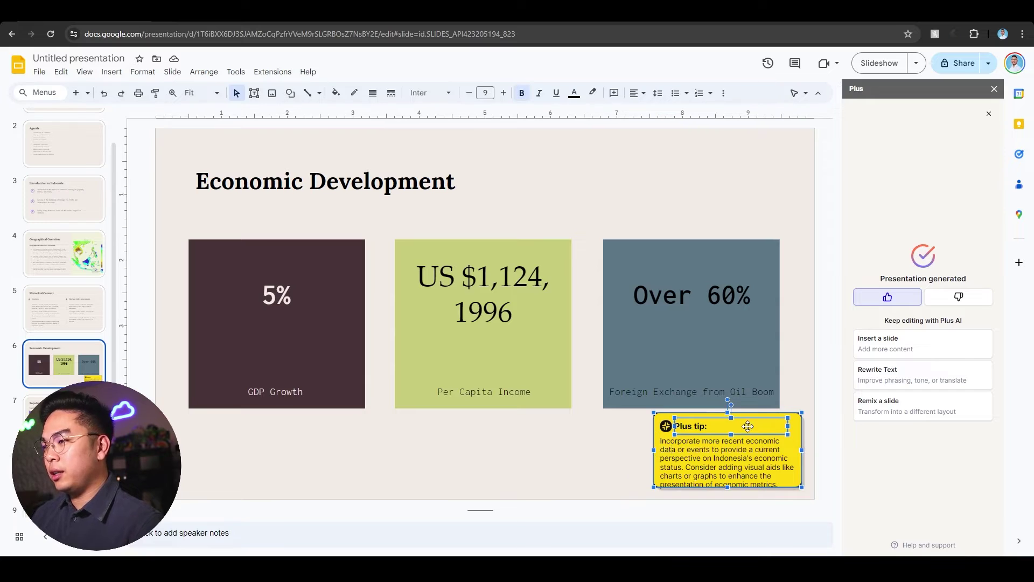
click(808, 436)
Follow the placeholder note's 'Customize it here' link to the Chart templates by Plus sheet
scroll(370, 350, down, 2)
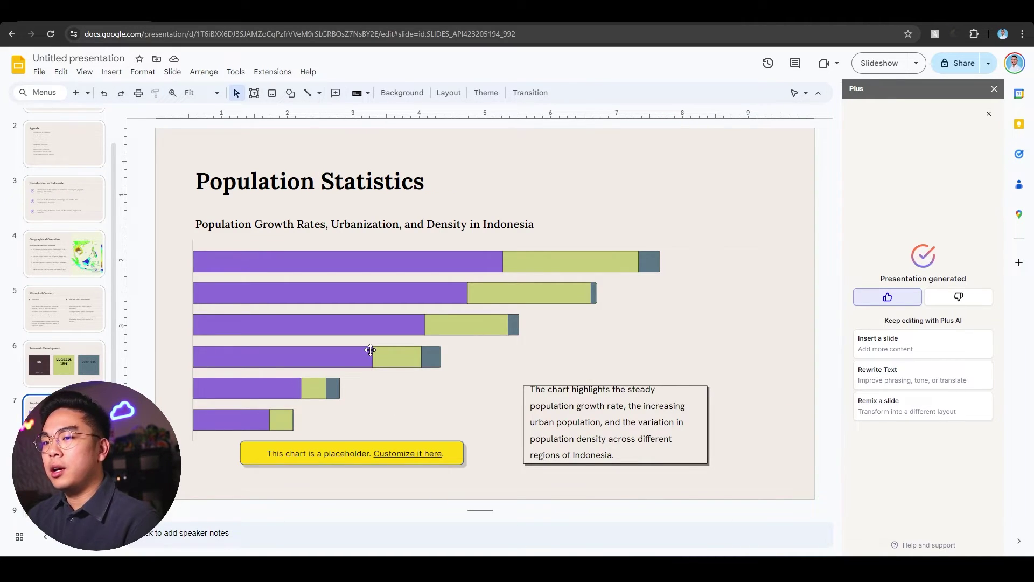
click(341, 455)
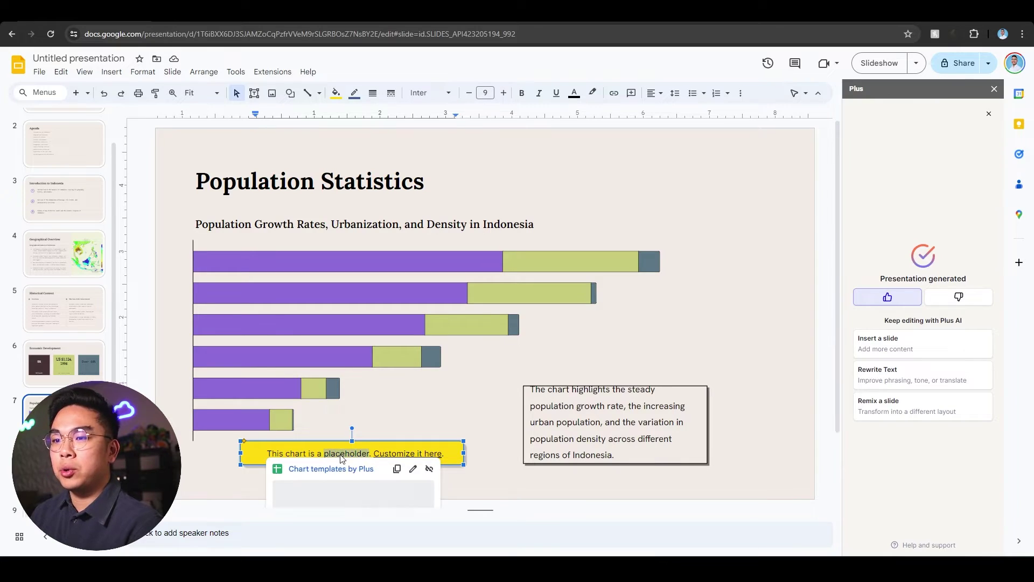
scroll(341, 462, down, 1)
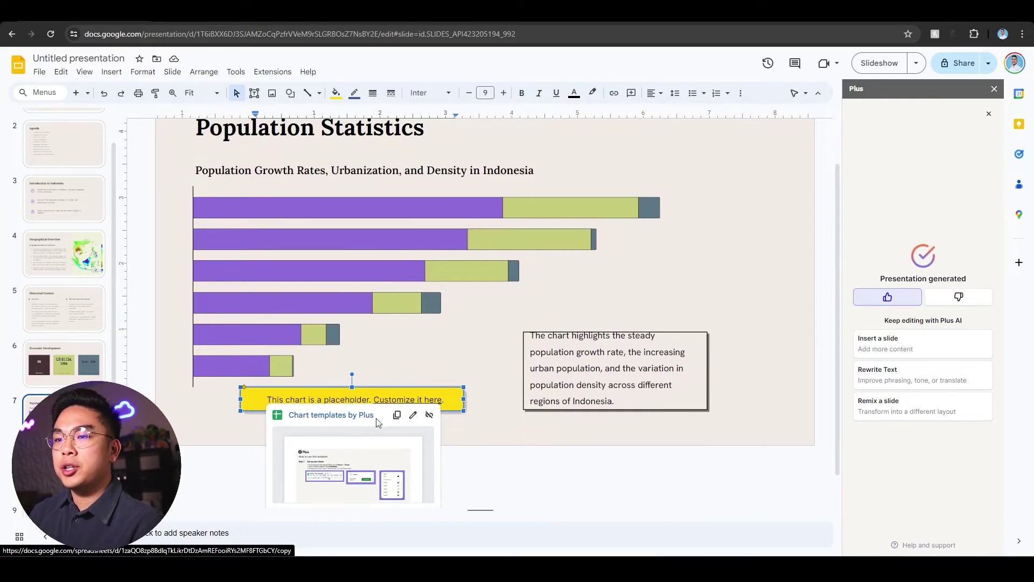
click(467, 397)
click(407, 401)
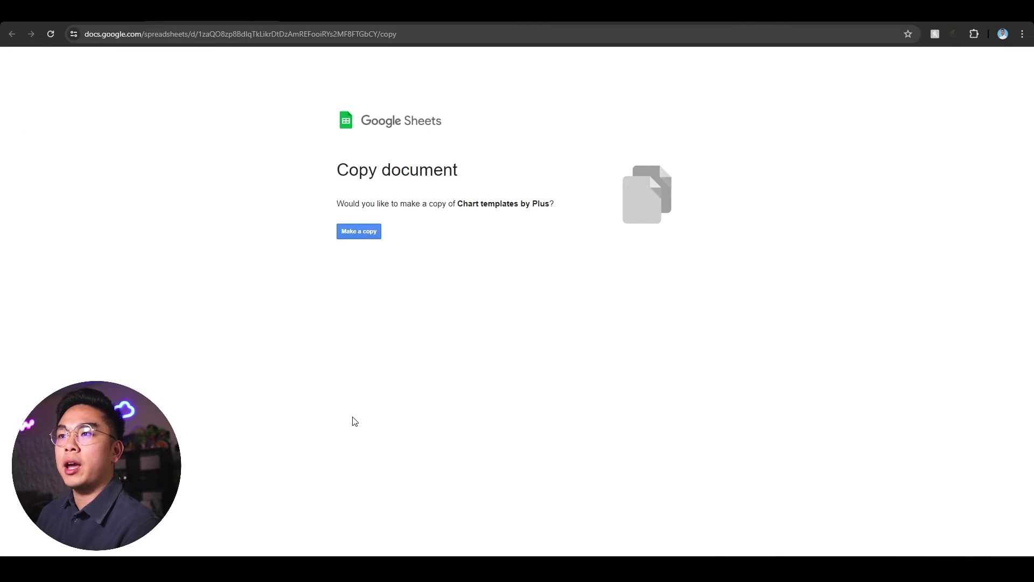
Make a copy of Chart templates by Plus, read the instructions, and open its Bar charts sheet
click(373, 236)
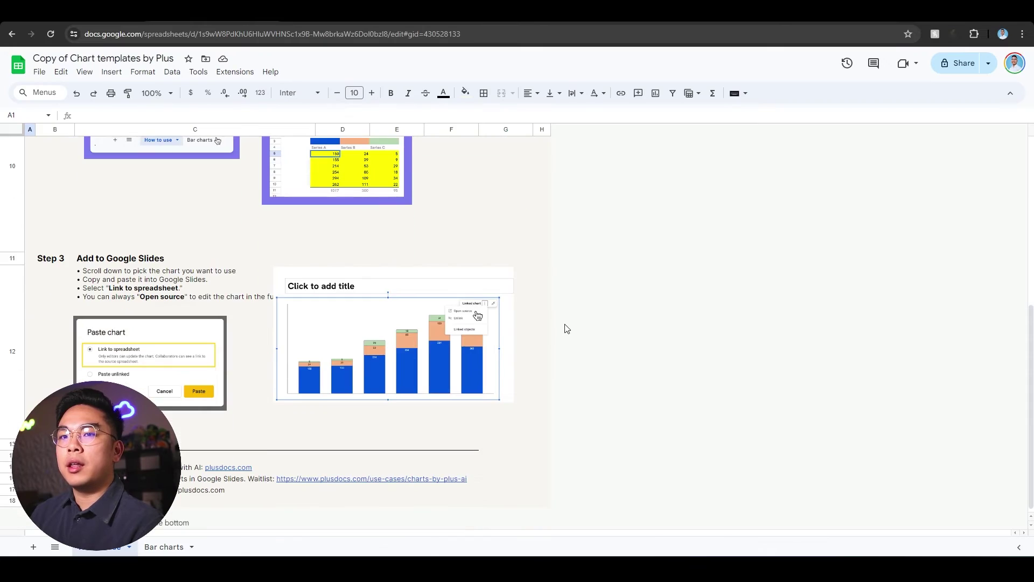
scroll(570, 340, down, 1)
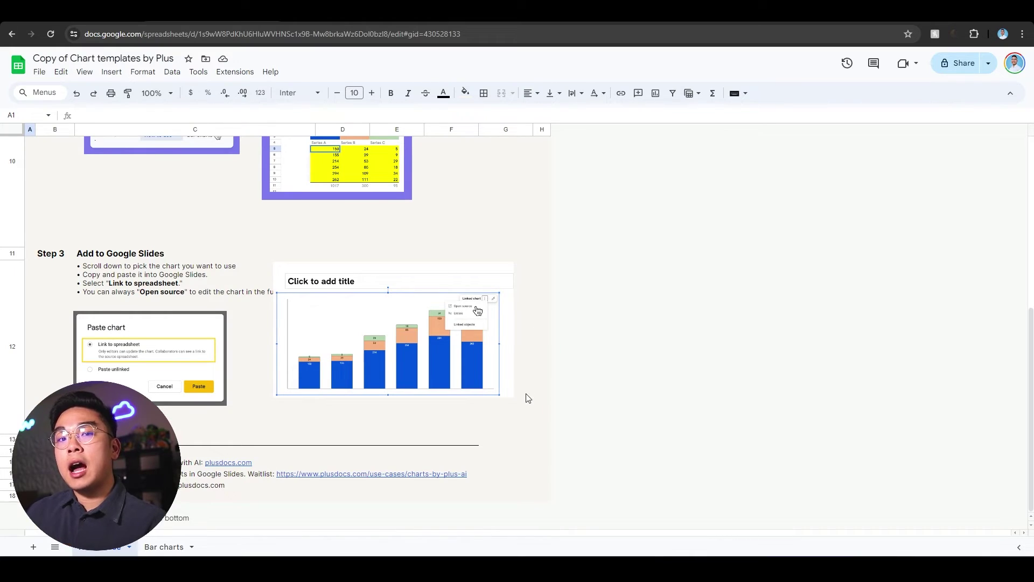
scroll(554, 363, up, 6)
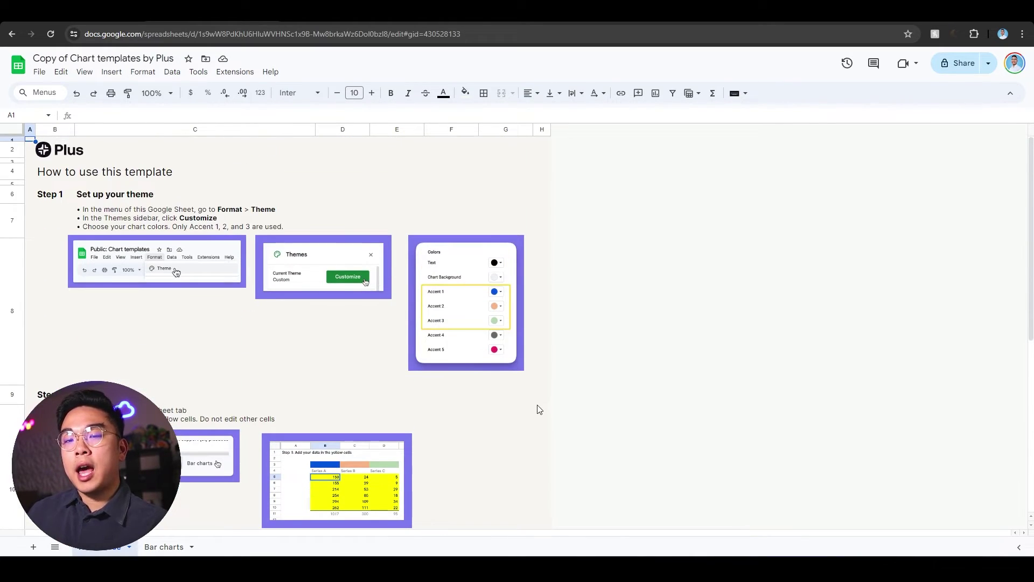
scroll(538, 409, down, 4)
scroll(536, 408, down, 2)
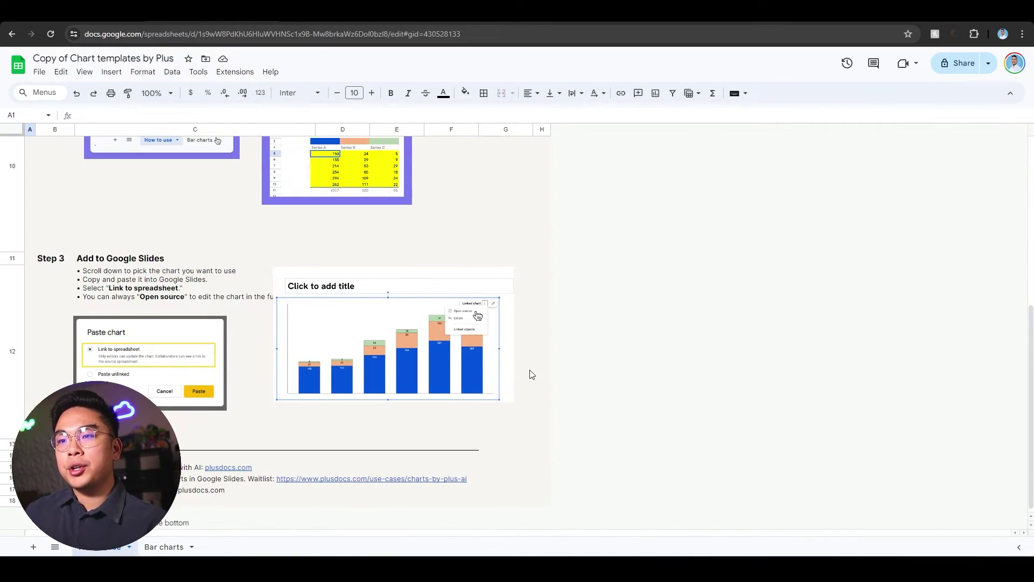
scroll(528, 374, up, 5)
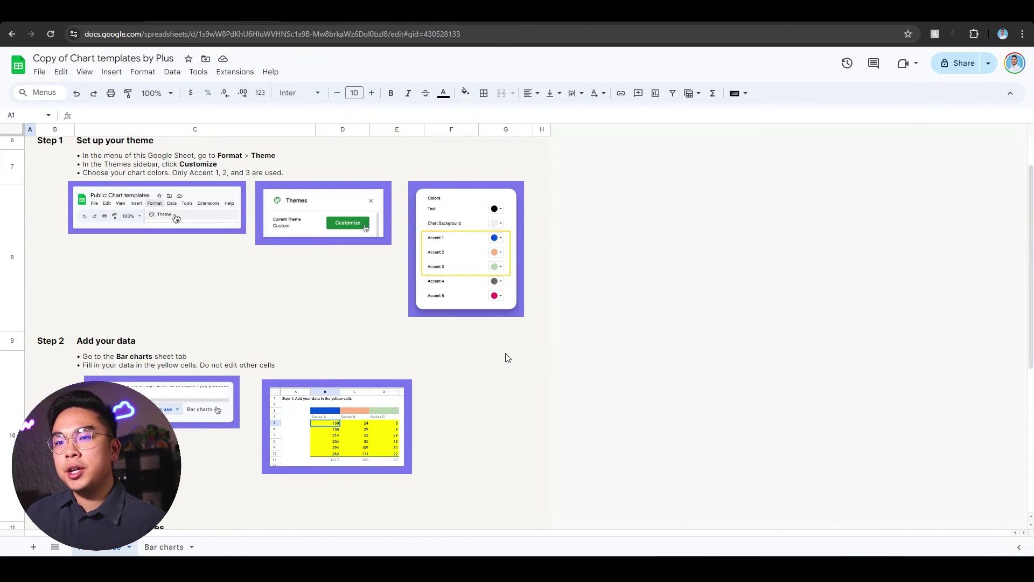
scroll(507, 353, down, 5)
click(165, 547)
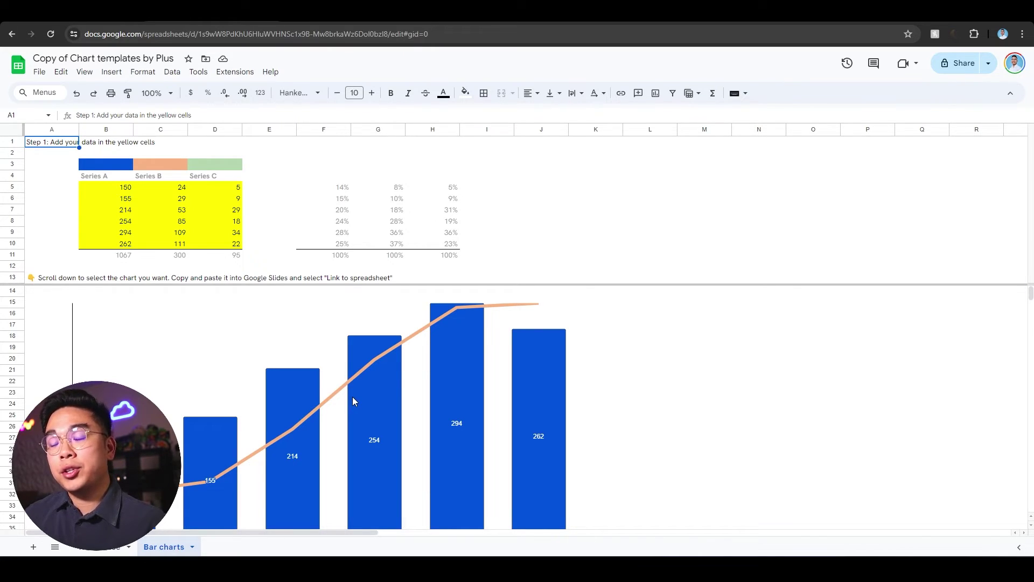
Find the stacked horizontal bar chart and look over its Series A–C data
click(103, 189)
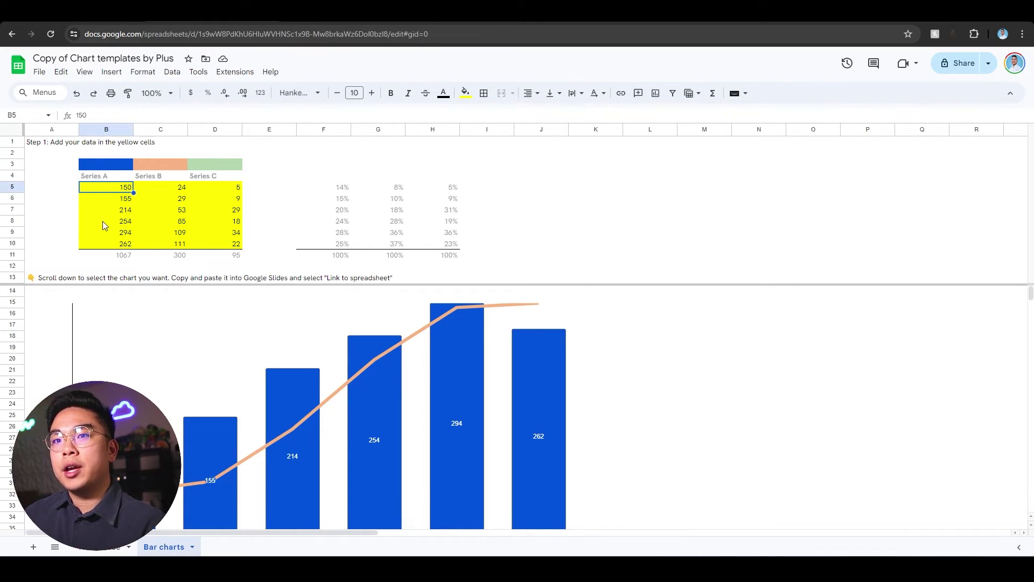
scroll(315, 424, down, 15)
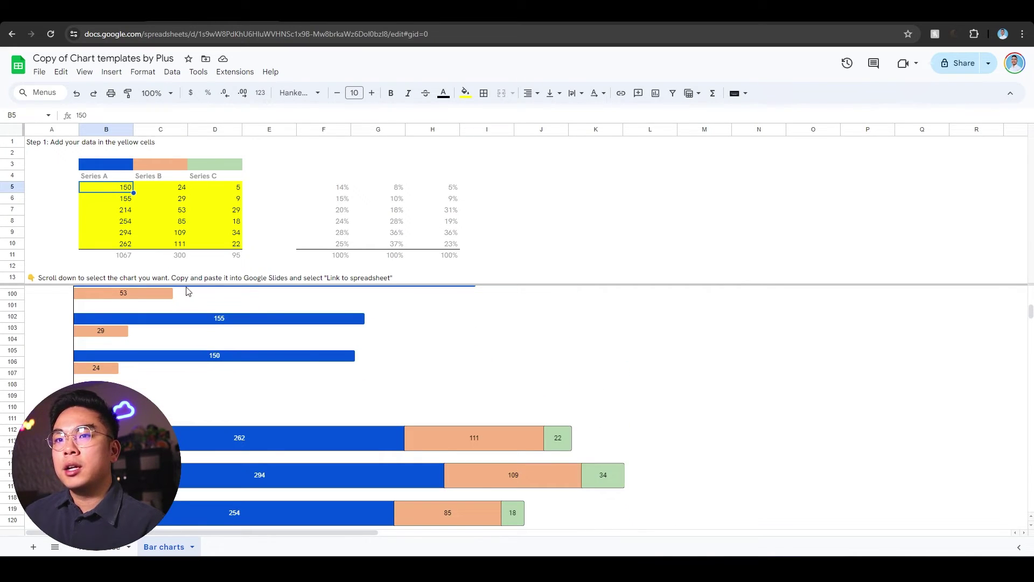
click(291, 332)
scroll(223, 355, down, 3)
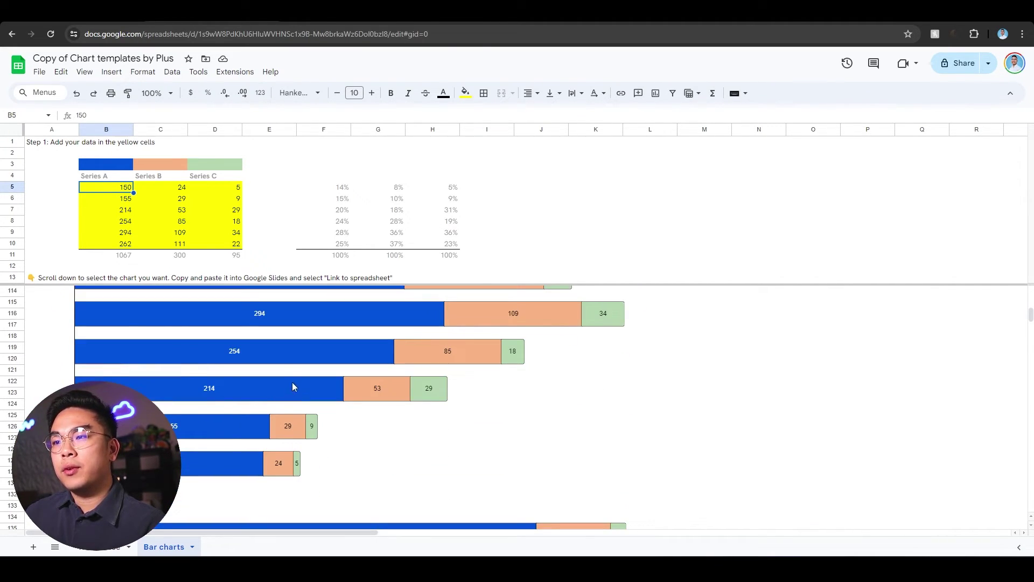
click(251, 347)
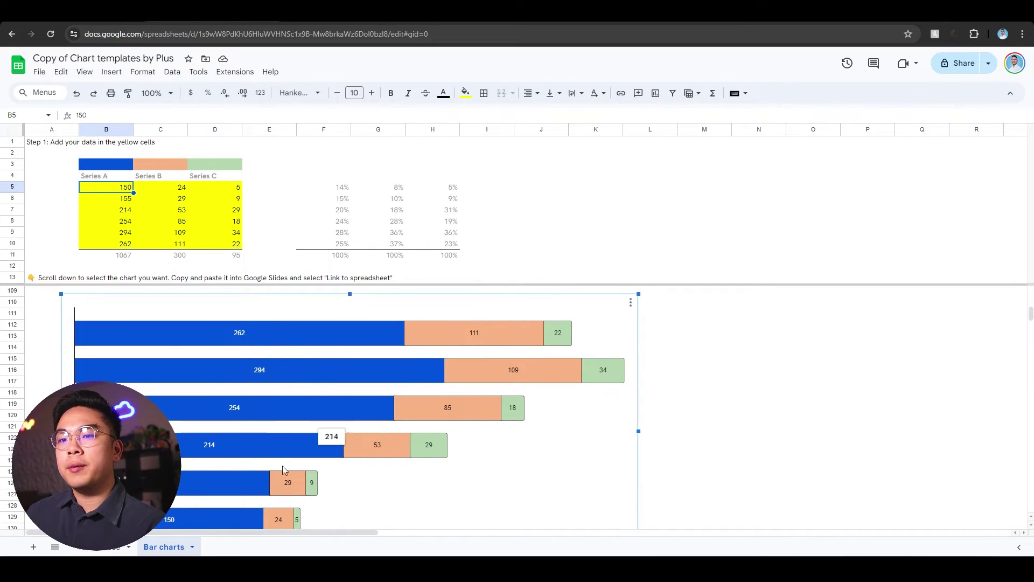
scroll(264, 468, down, 2)
click(114, 178)
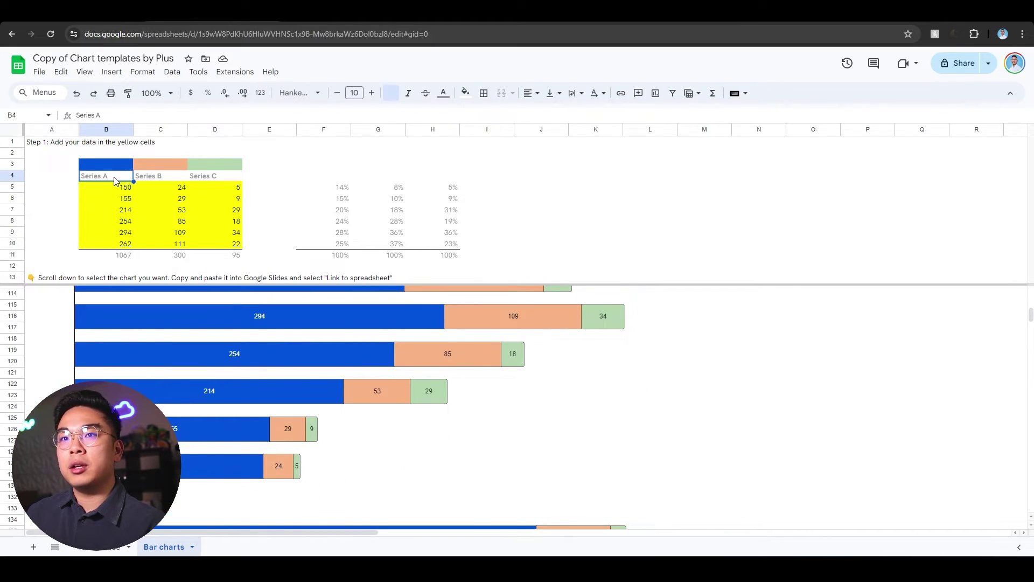
key(Right)
key(Right)
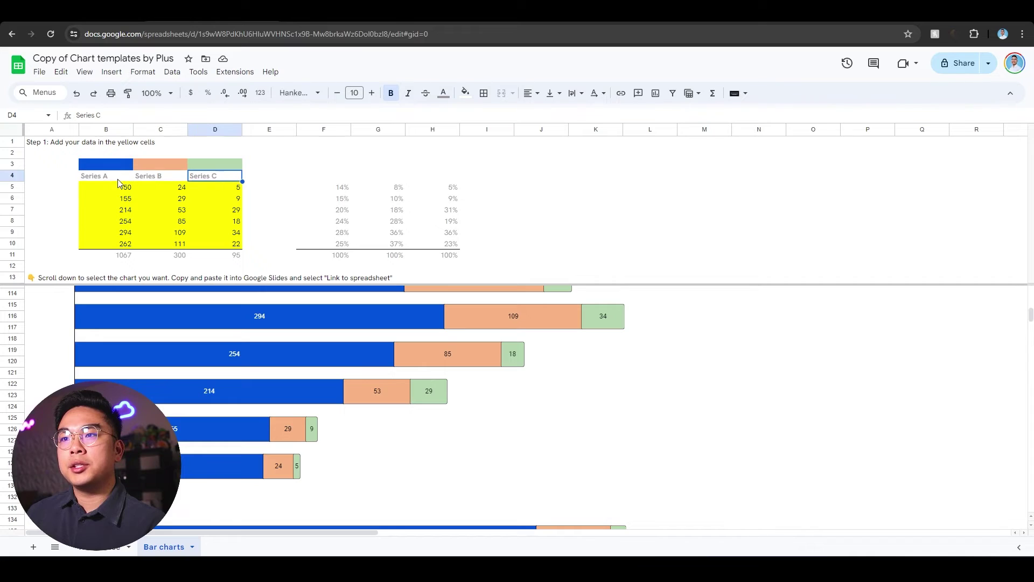
click(115, 176)
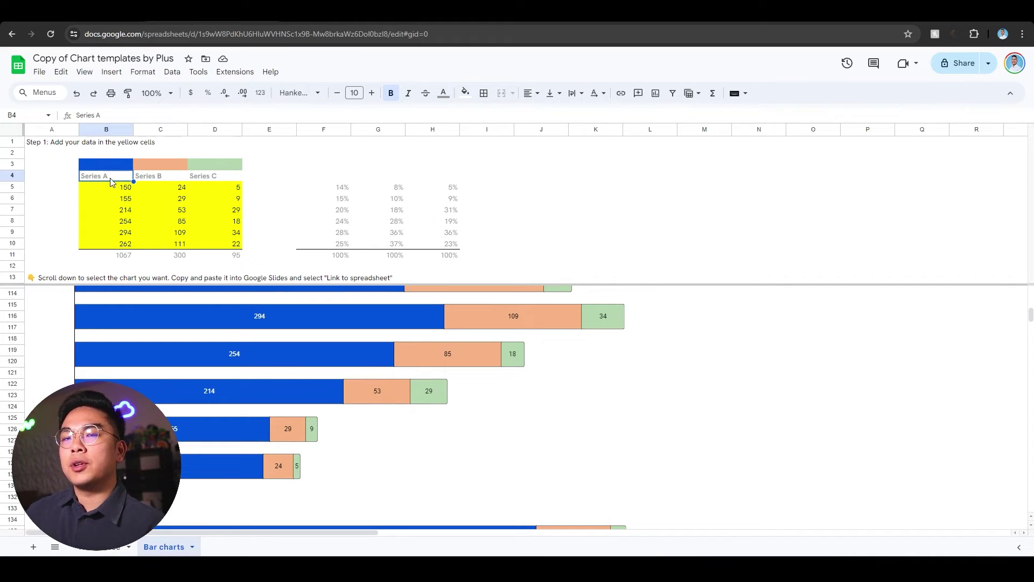
click(167, 176)
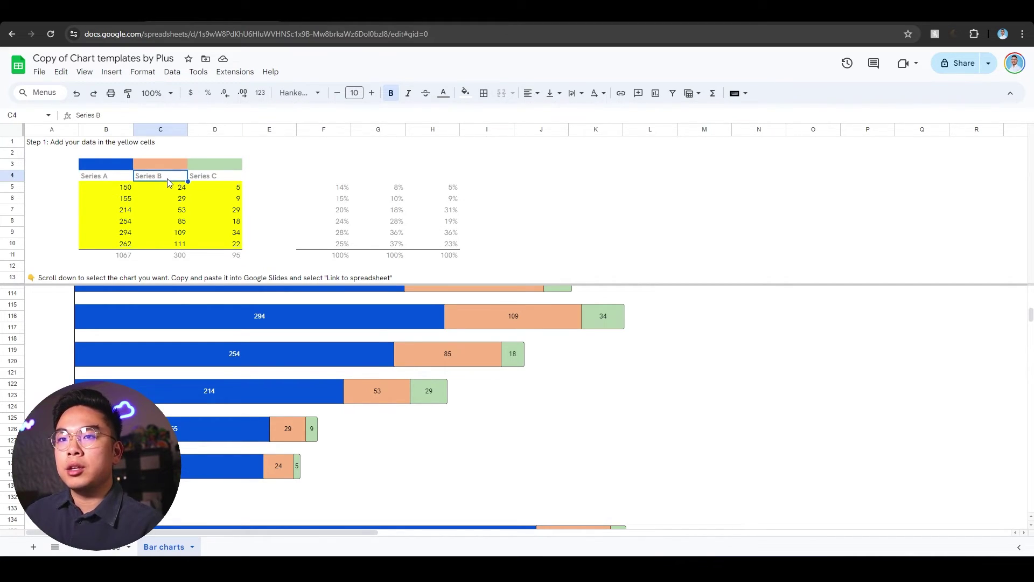
Copy the stacked horizontal bar chart with Edit > Copy
right_click(228, 390)
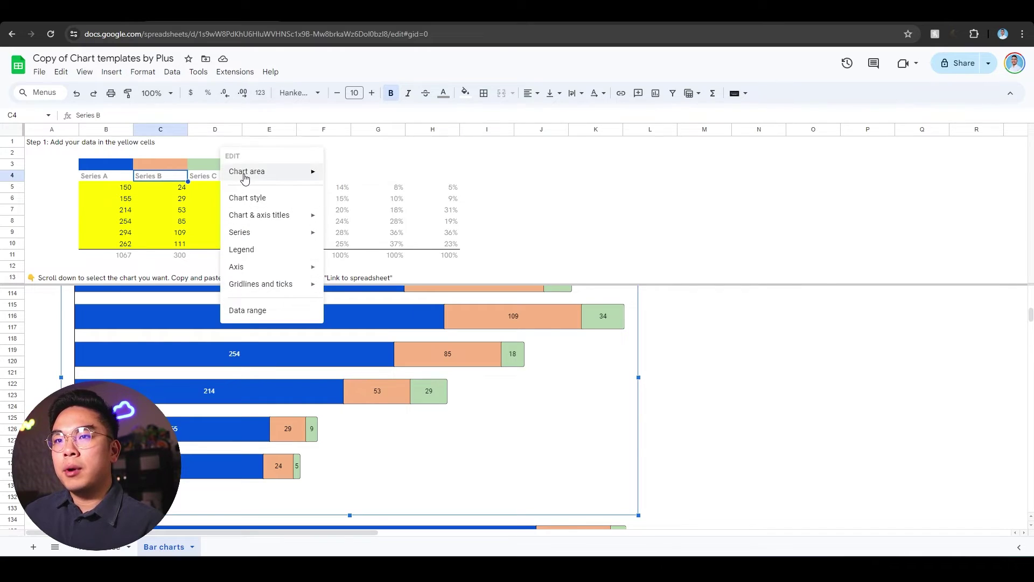
click(651, 395)
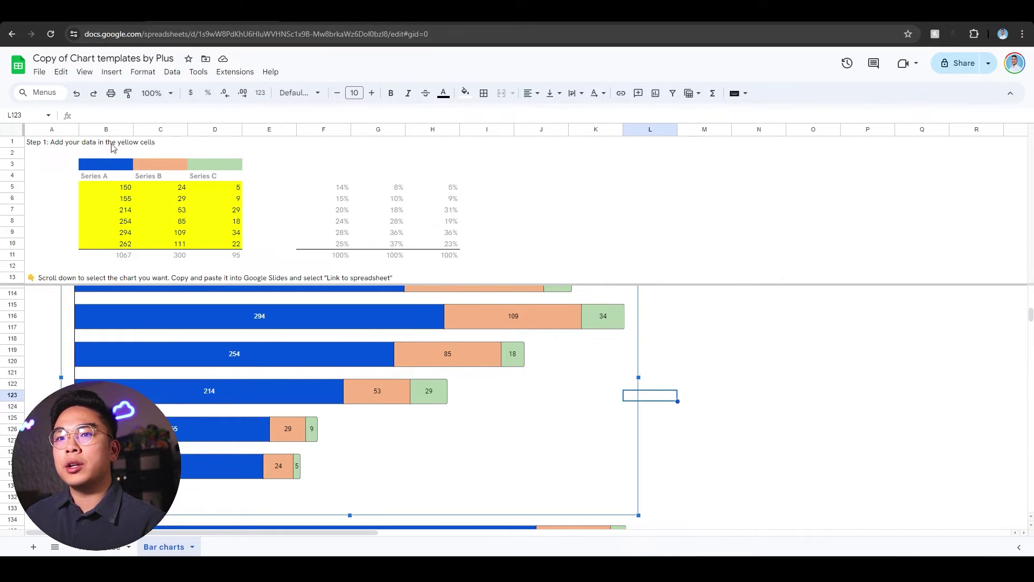
click(69, 71)
click(79, 152)
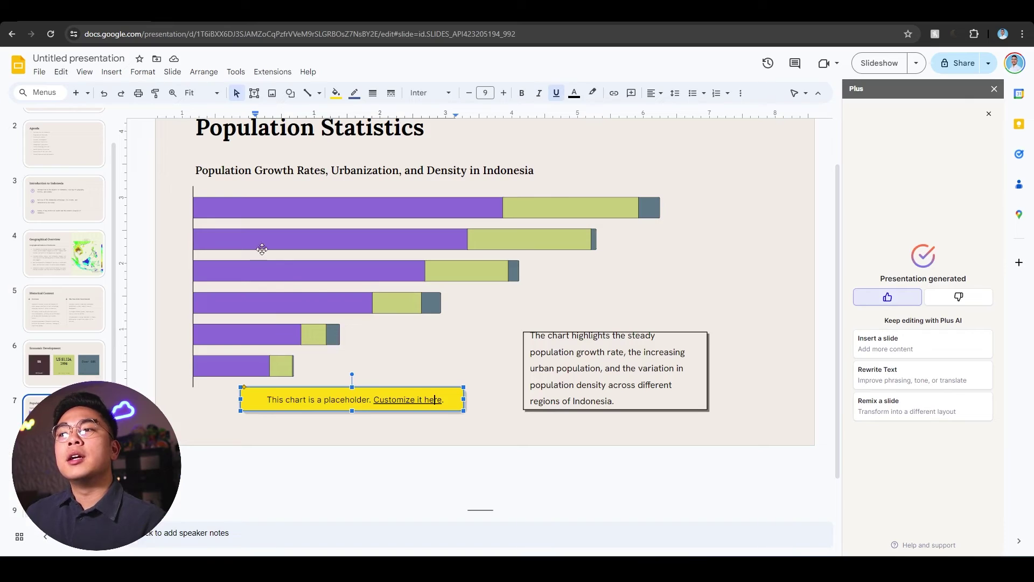
Paste the chart linked to the spreadsheet, shrink it, and delete the purple placeholder chart
click(686, 280)
key(ctrl+v)
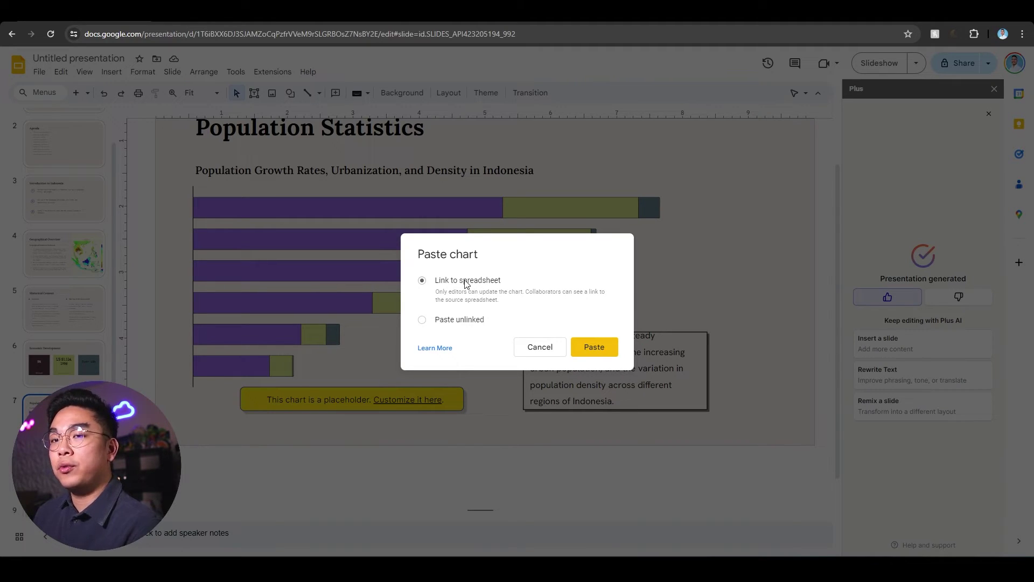
click(598, 346)
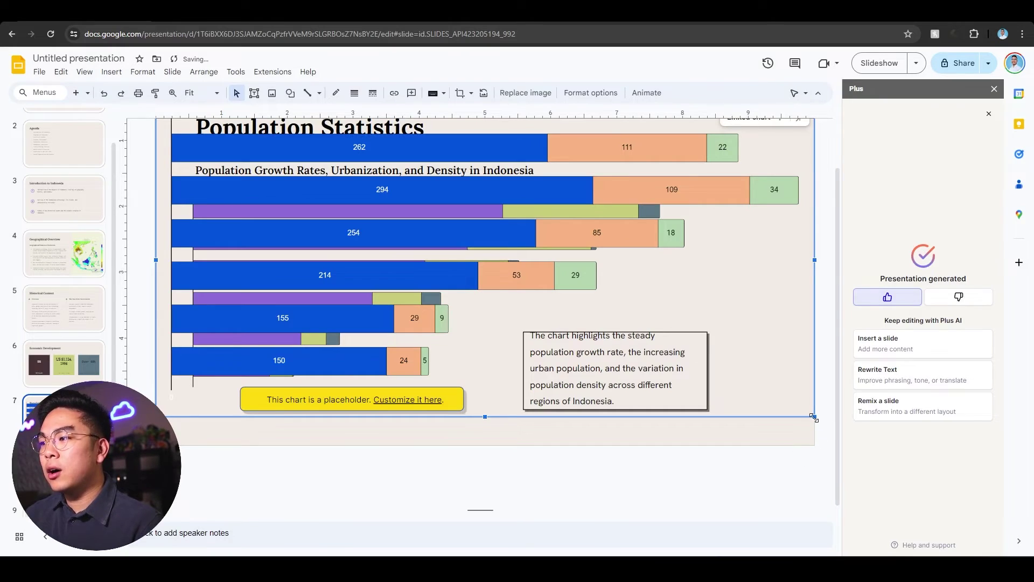
drag(815, 417, 636, 332)
click(661, 209)
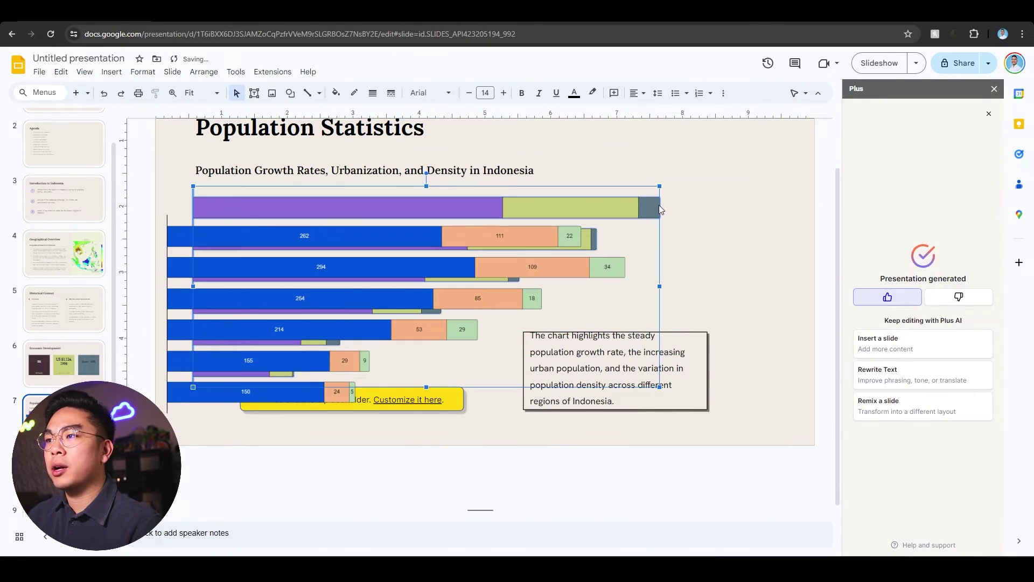
key(Delete)
click(522, 235)
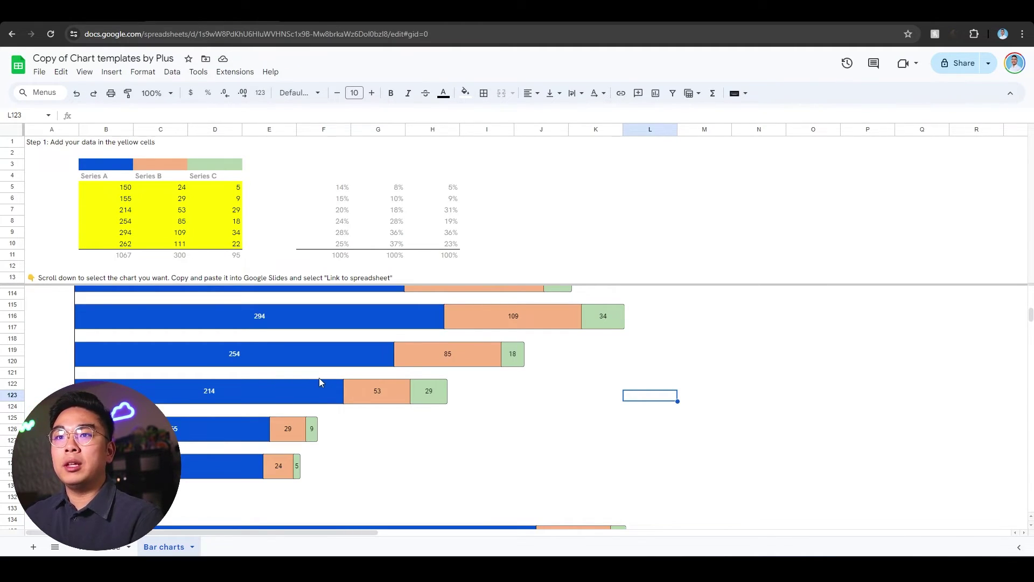
Check the Series A values in Sheets, then select the linked chart on the slide
click(98, 208)
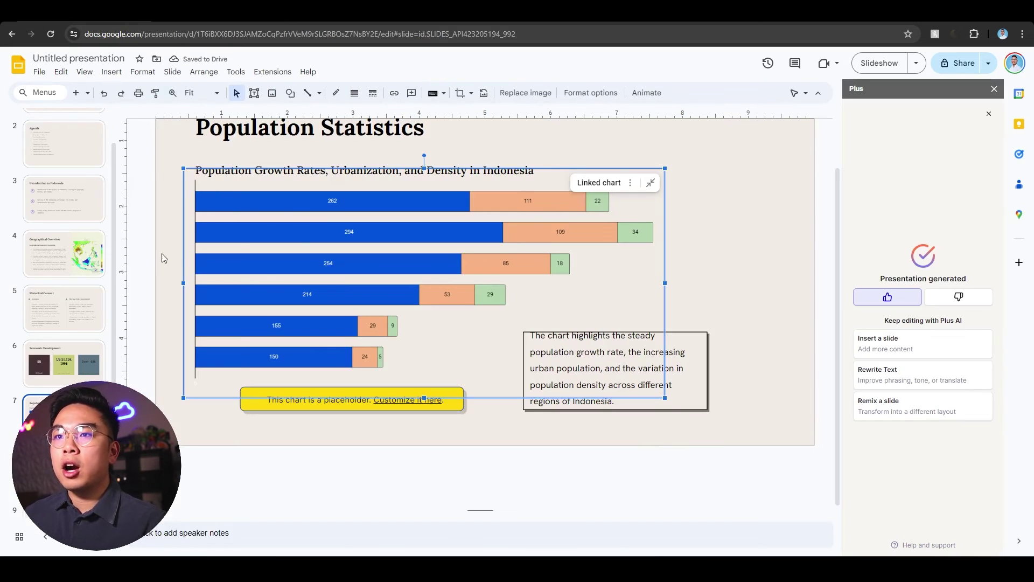
click(165, 258)
click(241, 243)
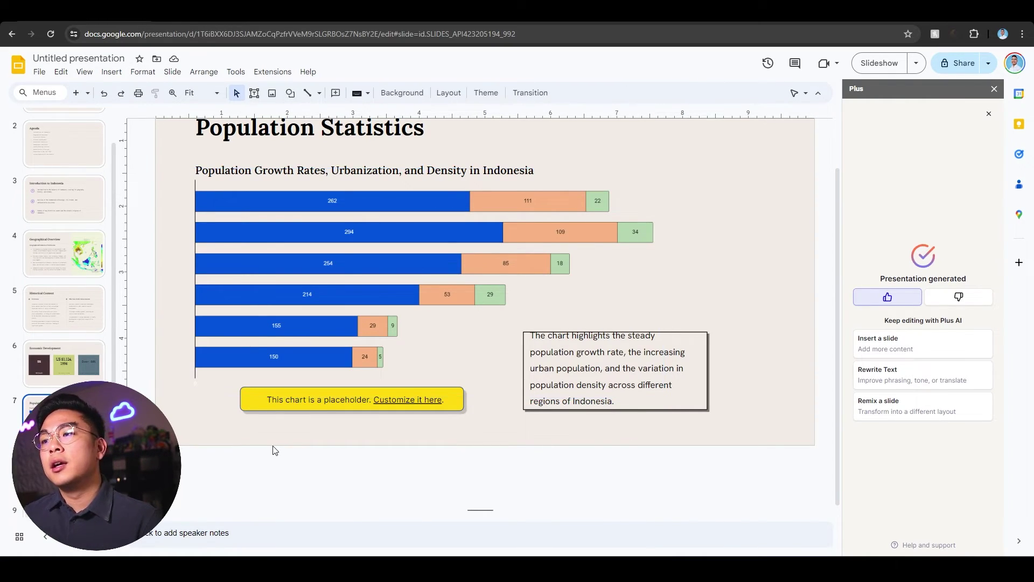
Review the Demographic Indicators and Family Planning Policies slides and their elements
scroll(85, 323, down, 3)
click(85, 323)
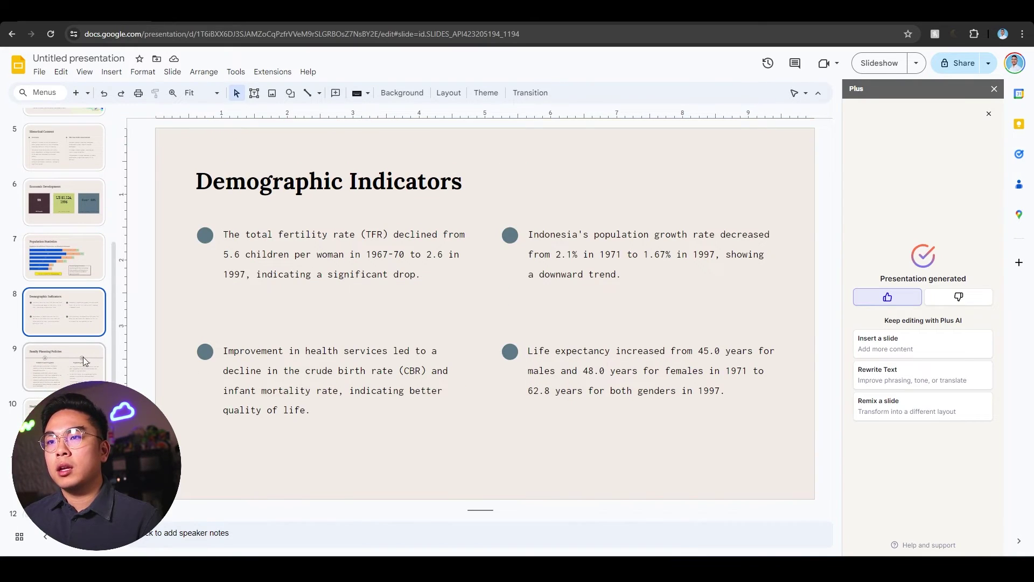
click(81, 366)
scroll(77, 364, down, 1)
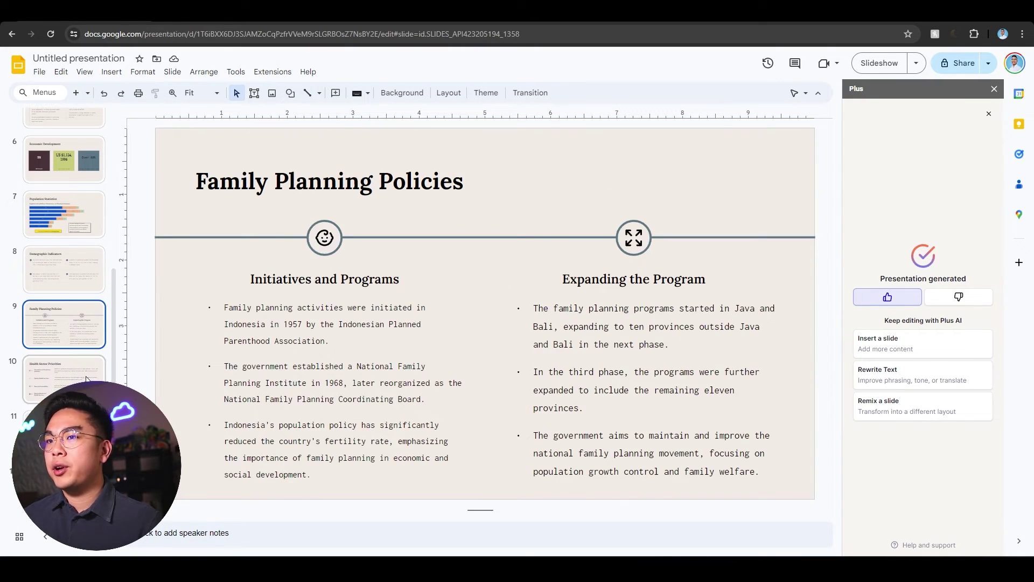
click(323, 241)
click(349, 249)
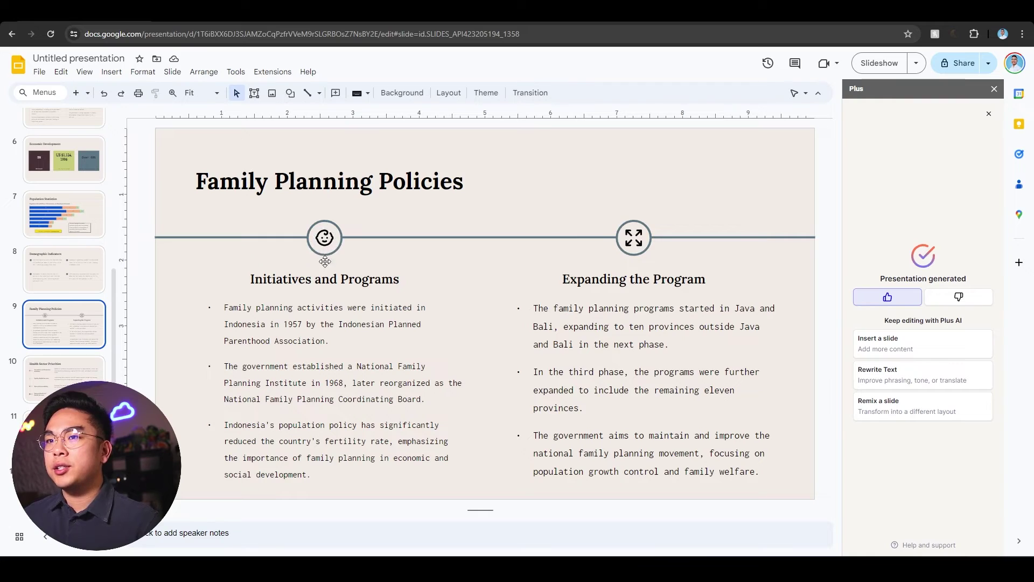
click(634, 237)
click(645, 281)
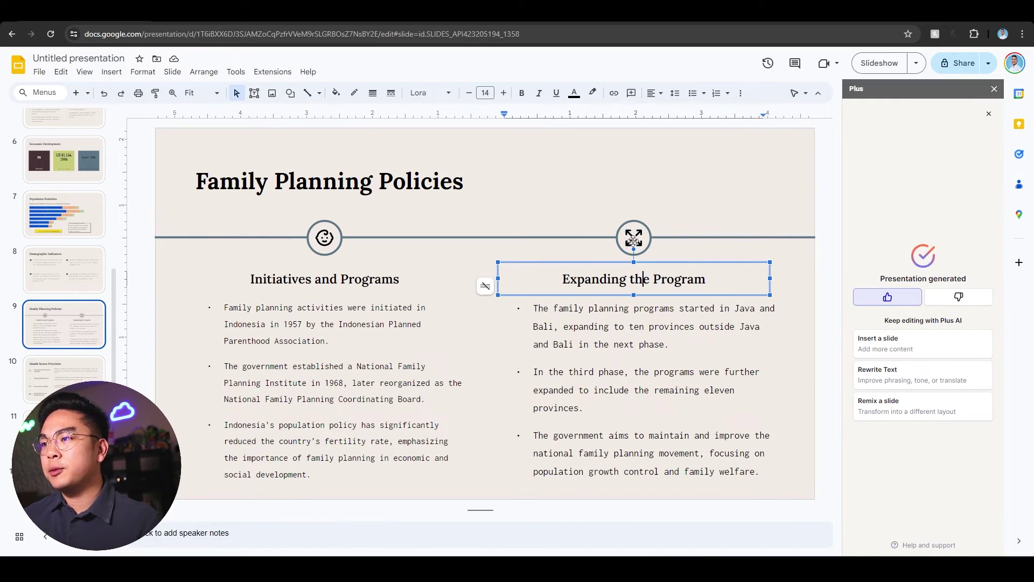
click(324, 237)
click(290, 341)
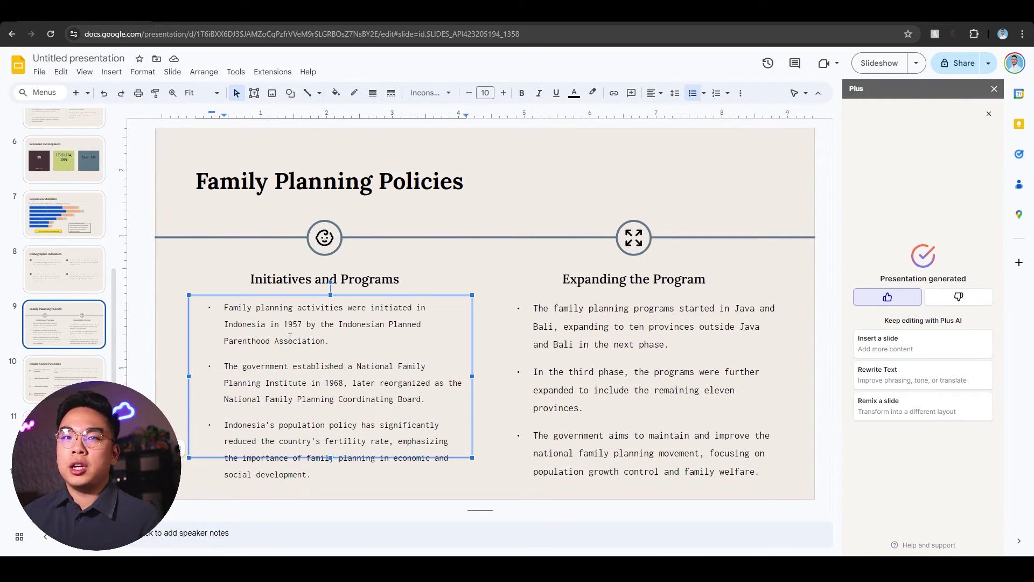
Compare the Health Sector Priorities slide against the source PDF, then go to slide 11
click(63, 371)
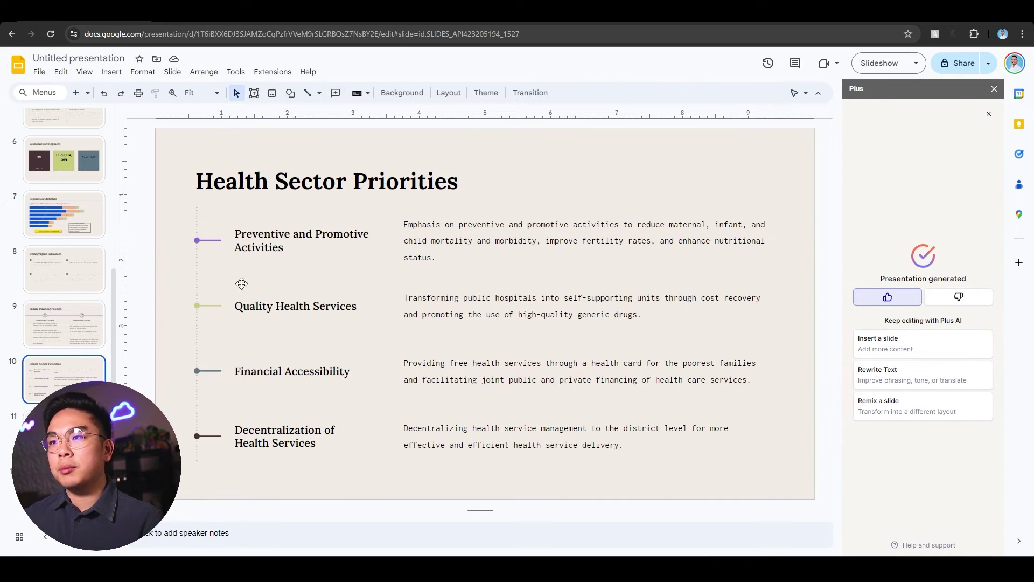
click(192, 11)
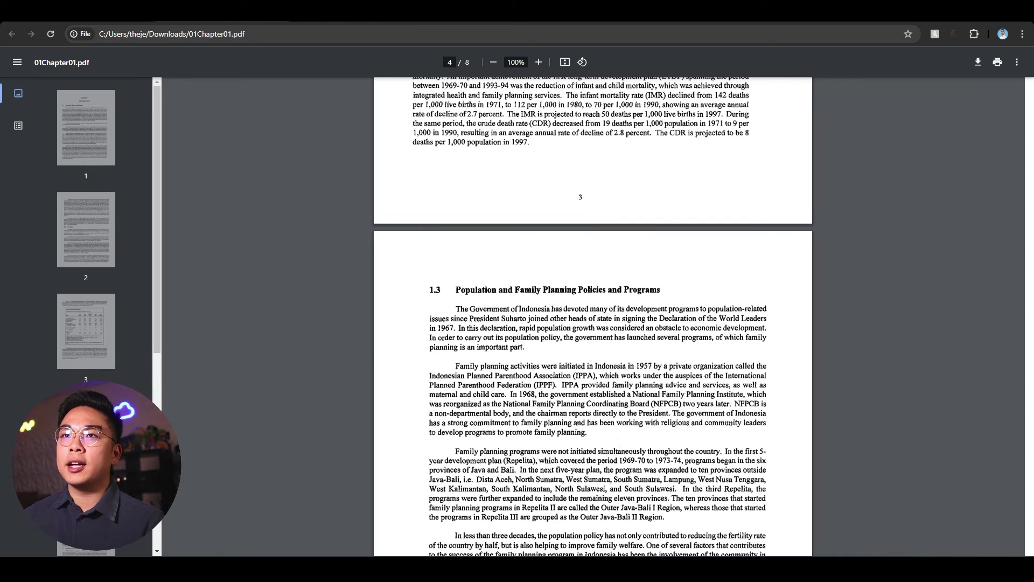
scroll(592, 318, up, 20)
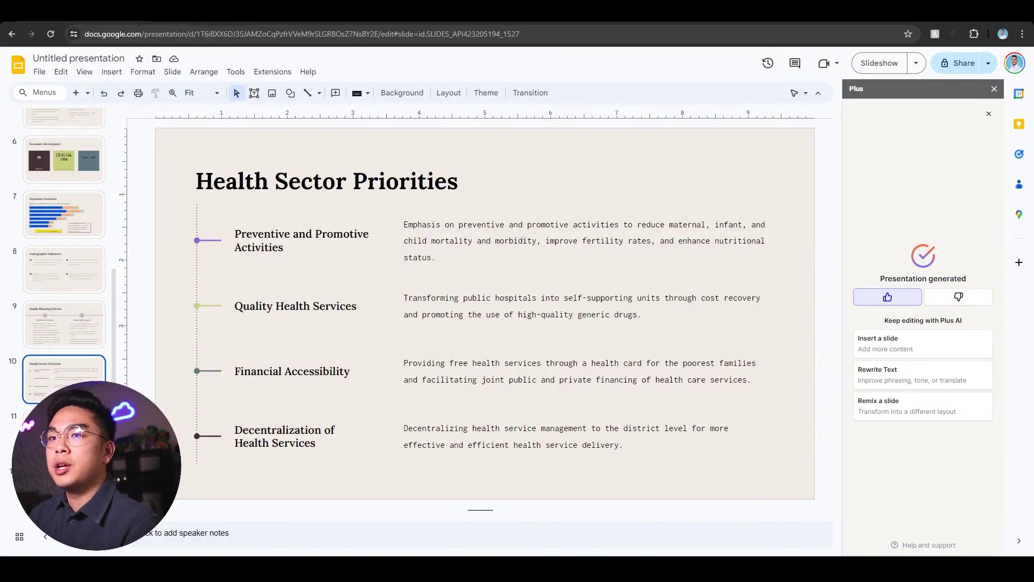
click(63, 431)
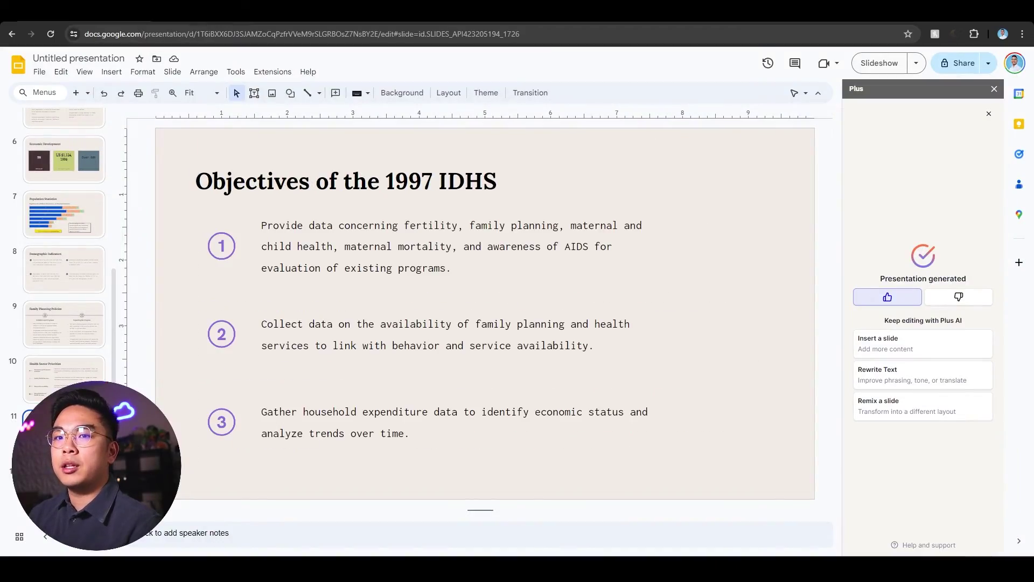
Launch Edit with Plus AI from the Extensions menu and choose its rewrite option
click(63, 489)
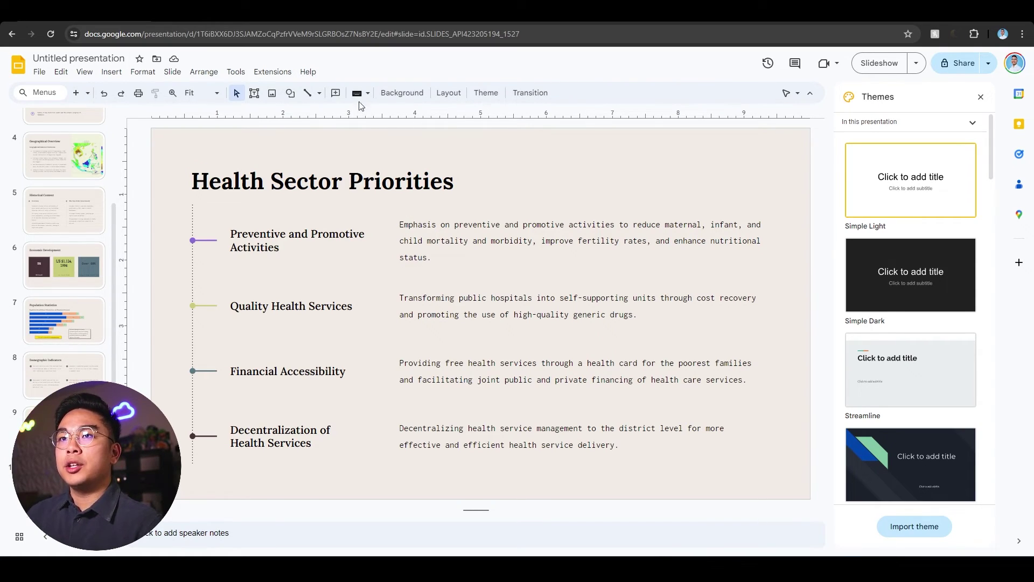
click(263, 73)
mouse_move(293, 151)
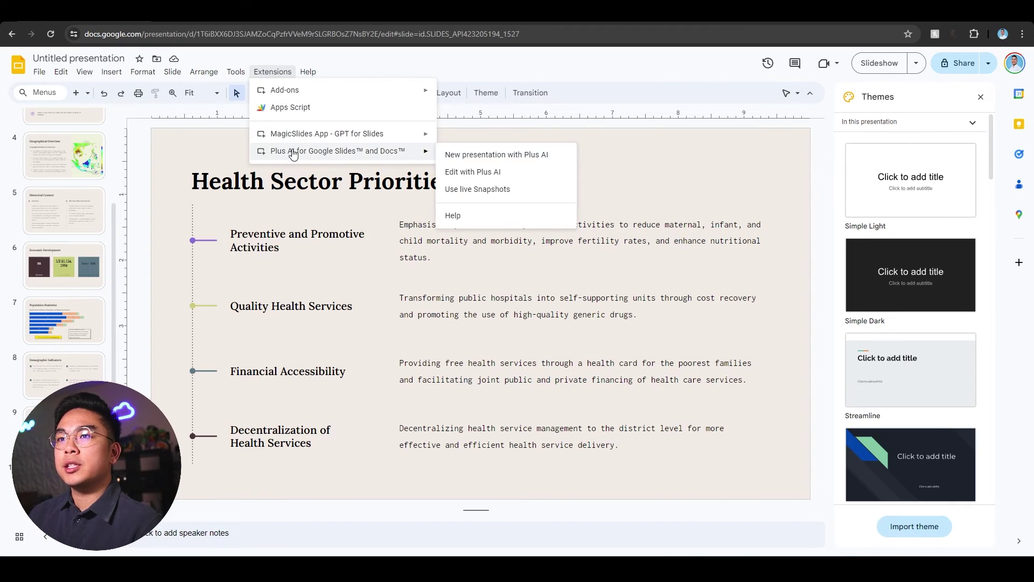
click(487, 172)
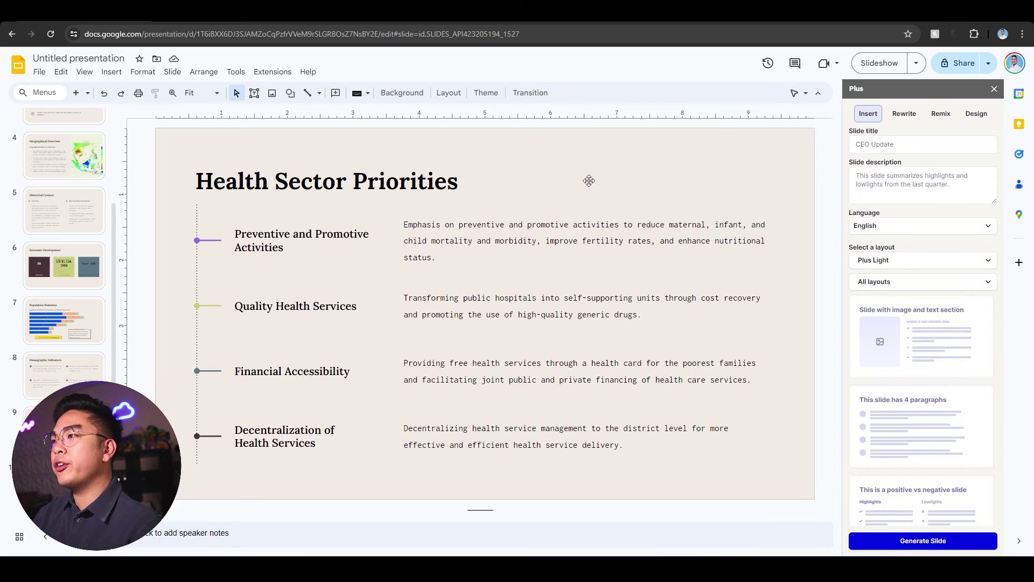
click(915, 114)
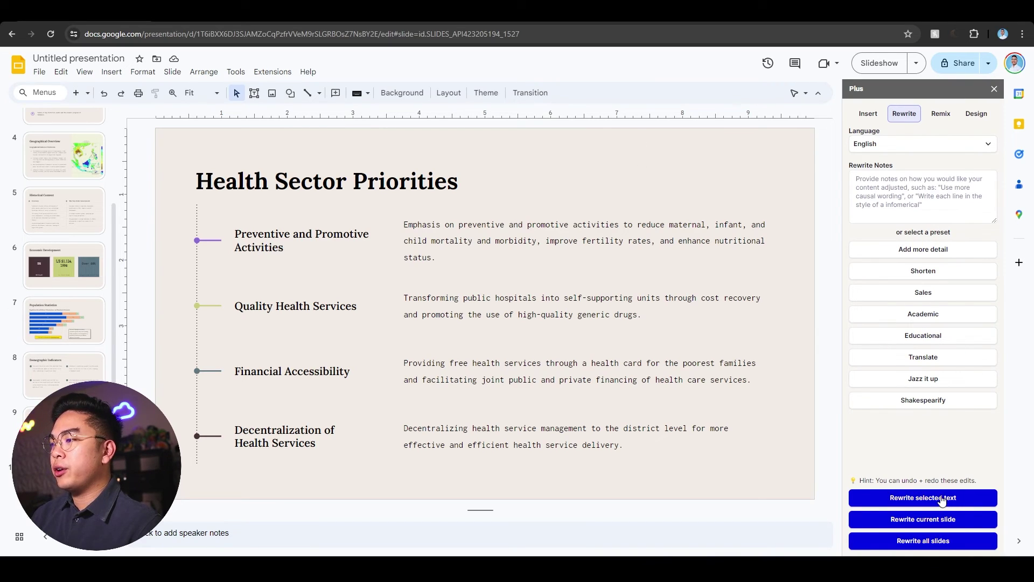
Rewrite the Health Sector Priorities slide with the Educational preset for 5th graders
triple_click(596, 314)
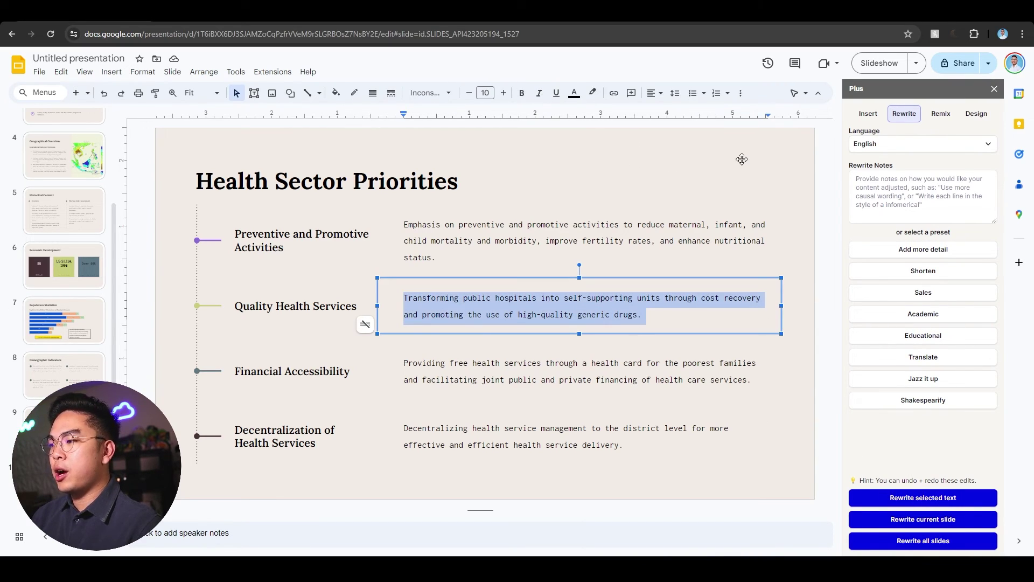
click(748, 139)
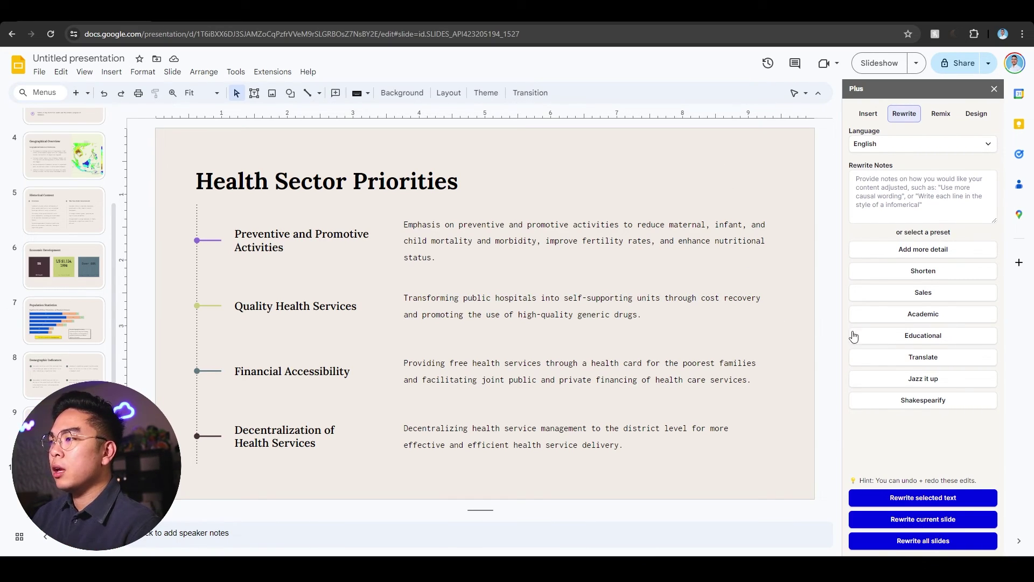
click(913, 335)
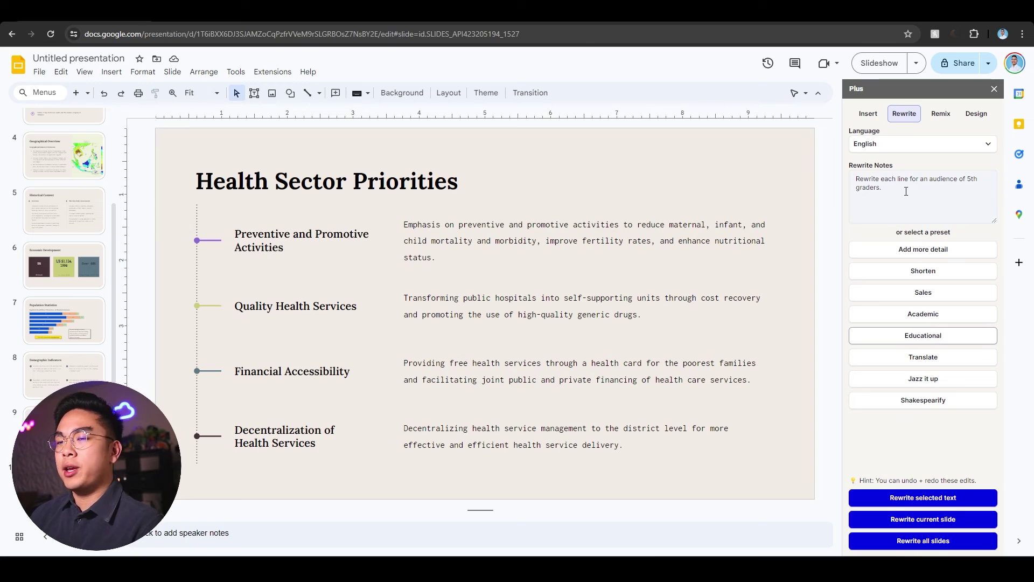
click(526, 240)
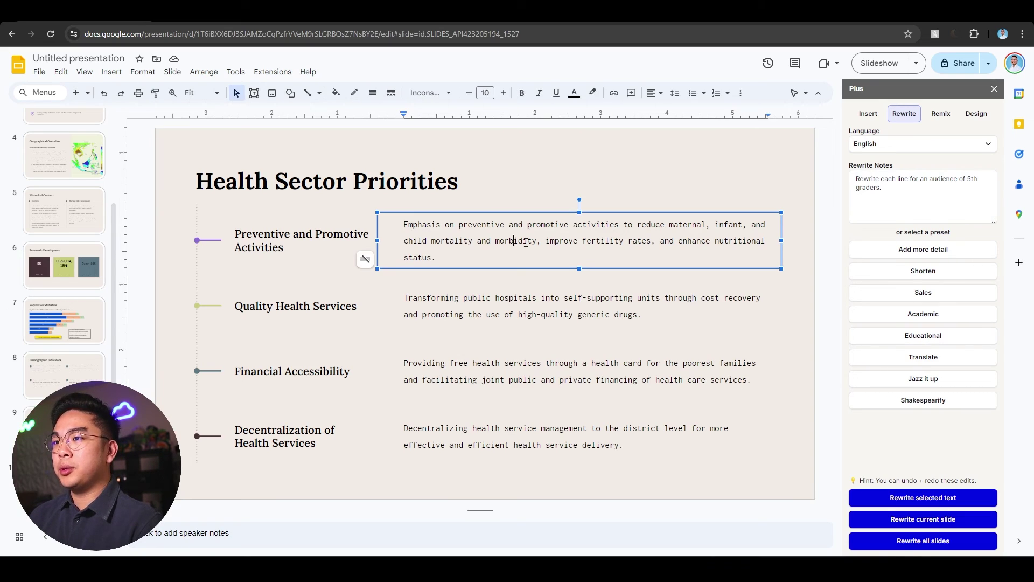
double_click(532, 242)
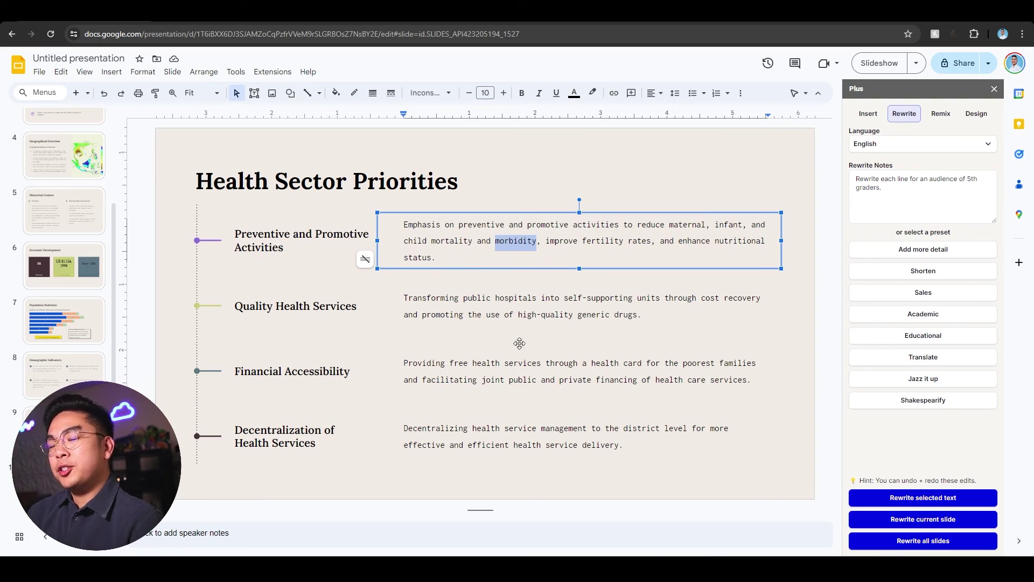
click(303, 135)
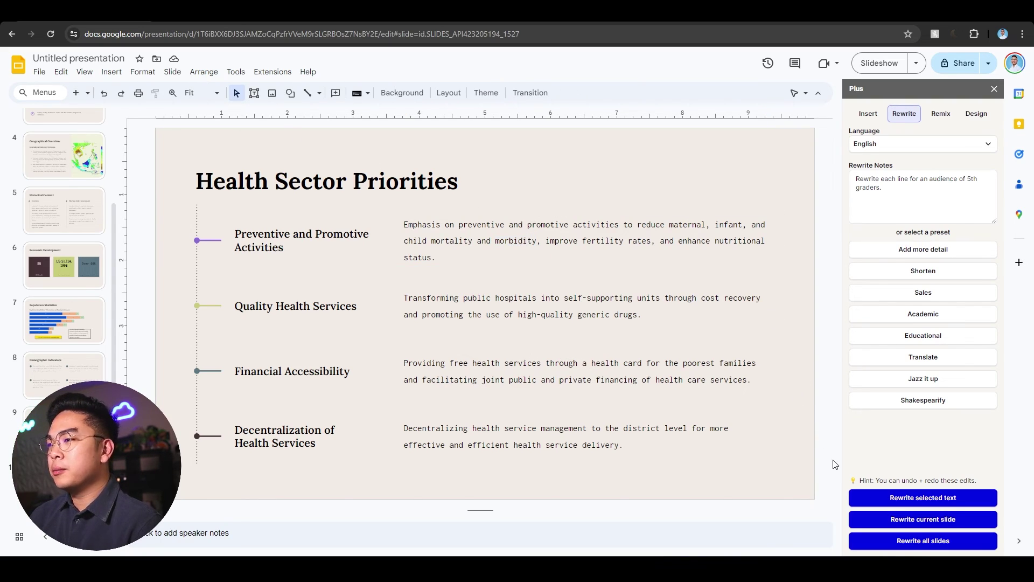
click(890, 189)
triple_click(890, 188)
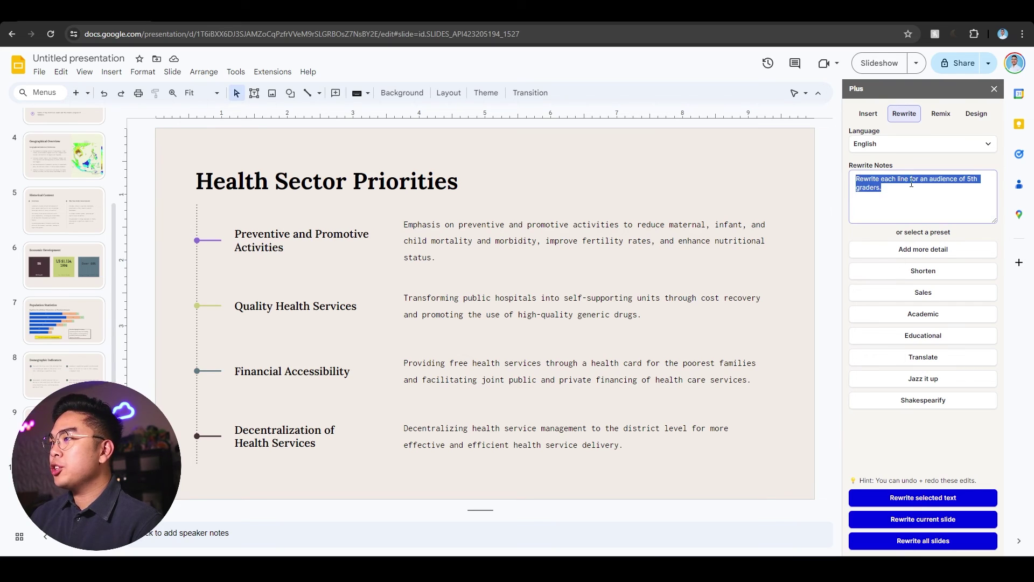
click(920, 179)
click(913, 501)
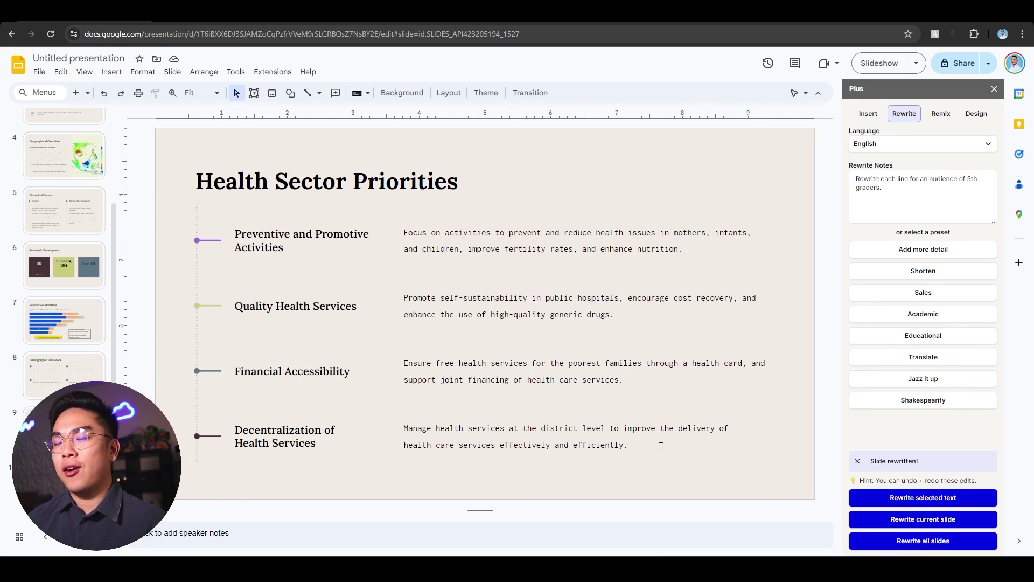
Once Plus AI finishes the simpler rewrite, select all the text in the Rewrite Notes box
drag(944, 192, 813, 172)
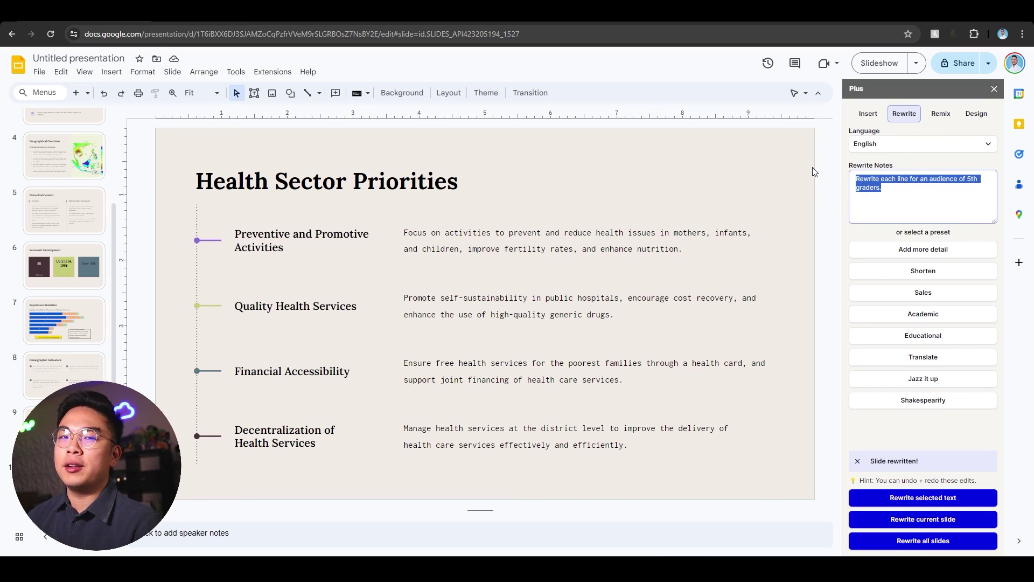